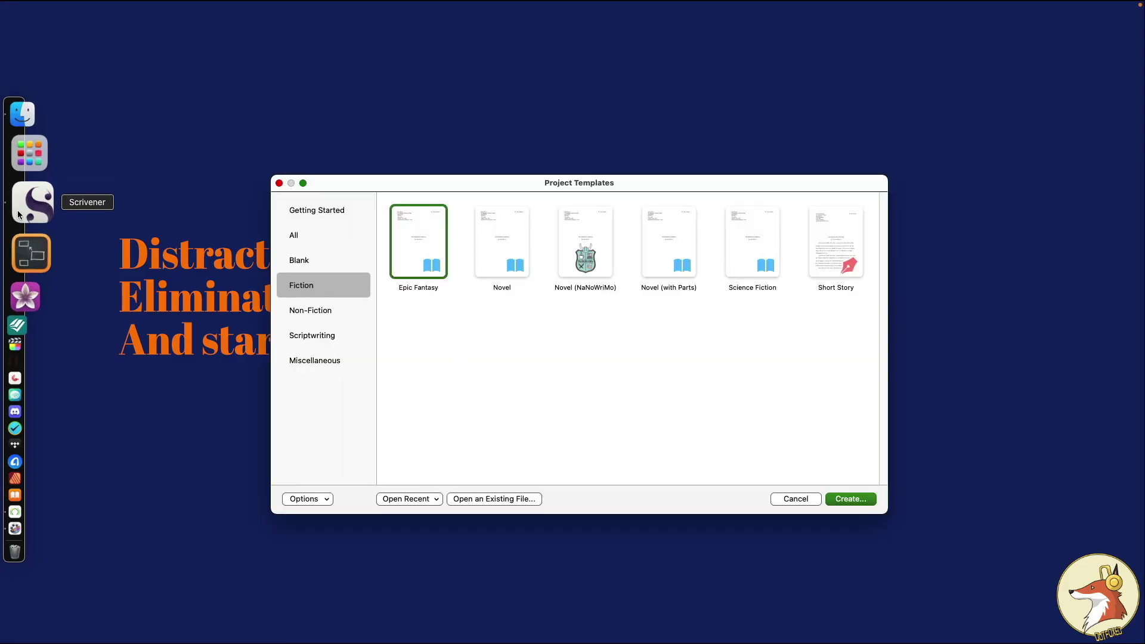
# Preview the Fiction templates: Novel, NaNoWriMo, With Parts, Science Fiction, Short Story, Epic Fantasy.
pyautogui.click(517, 262)
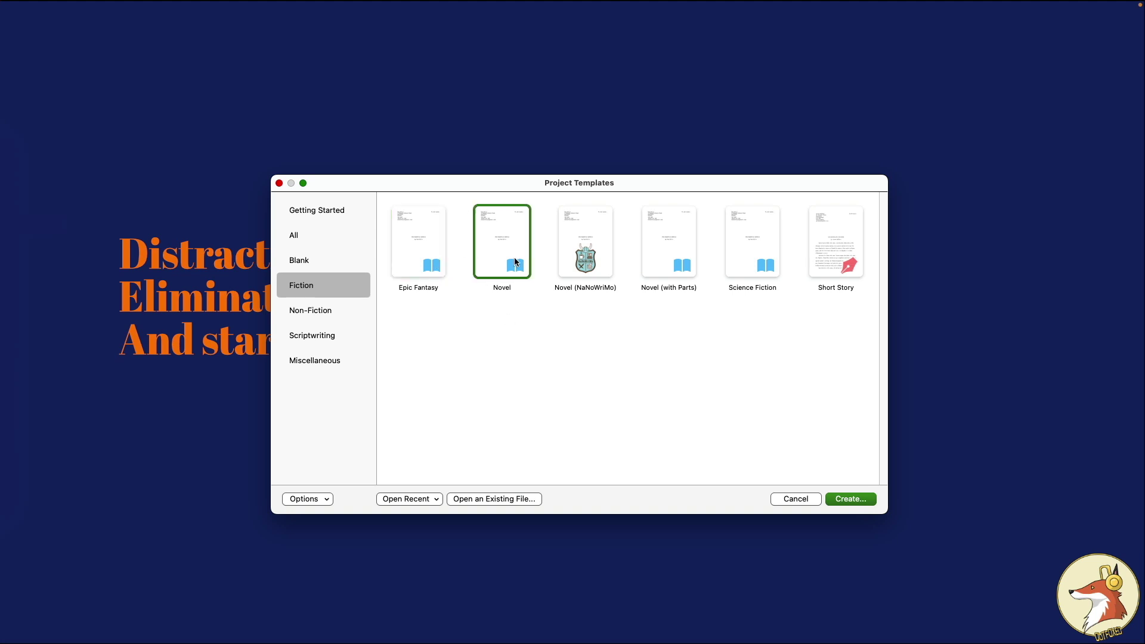
pyautogui.click(570, 266)
pyautogui.click(656, 266)
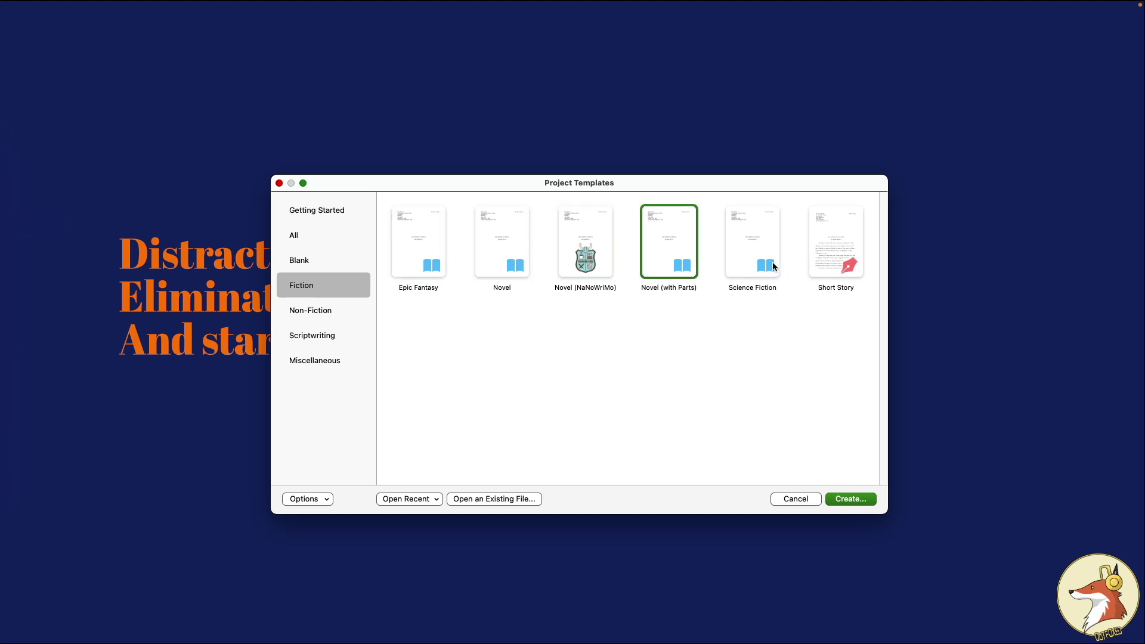
pyautogui.click(777, 268)
pyautogui.click(835, 268)
pyautogui.click(421, 267)
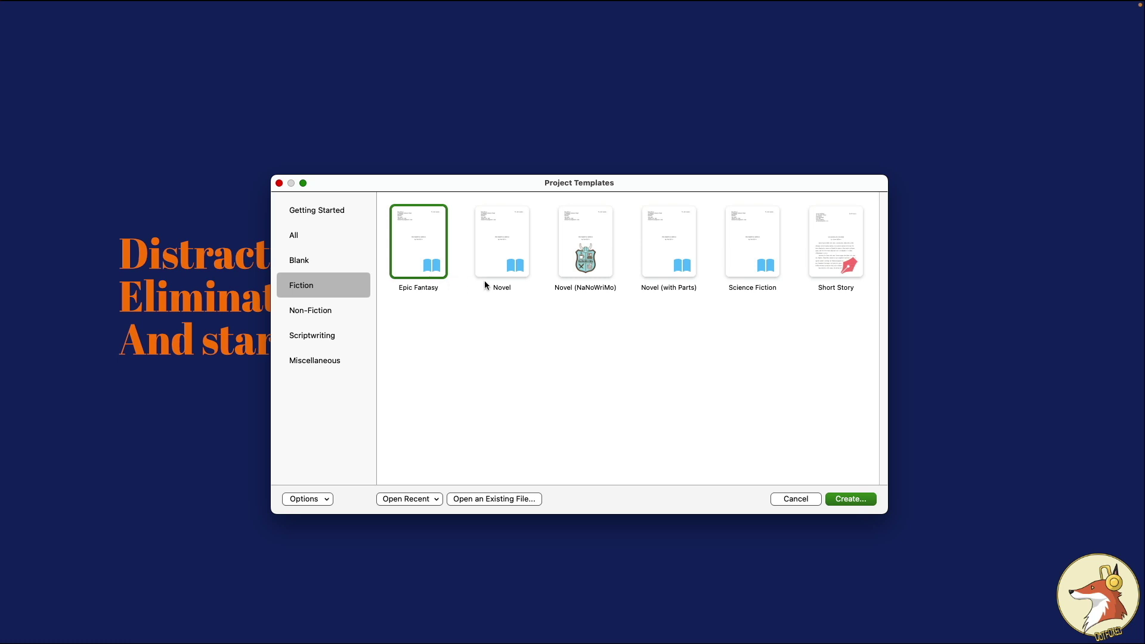
pyautogui.click(597, 261)
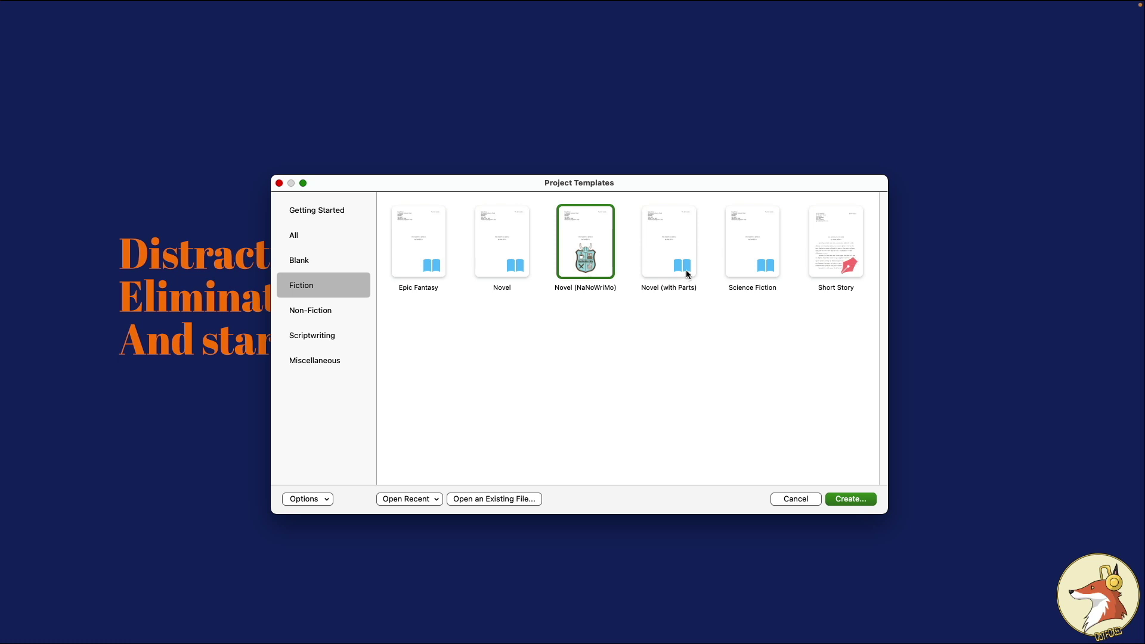
pyautogui.click(687, 273)
pyautogui.click(756, 275)
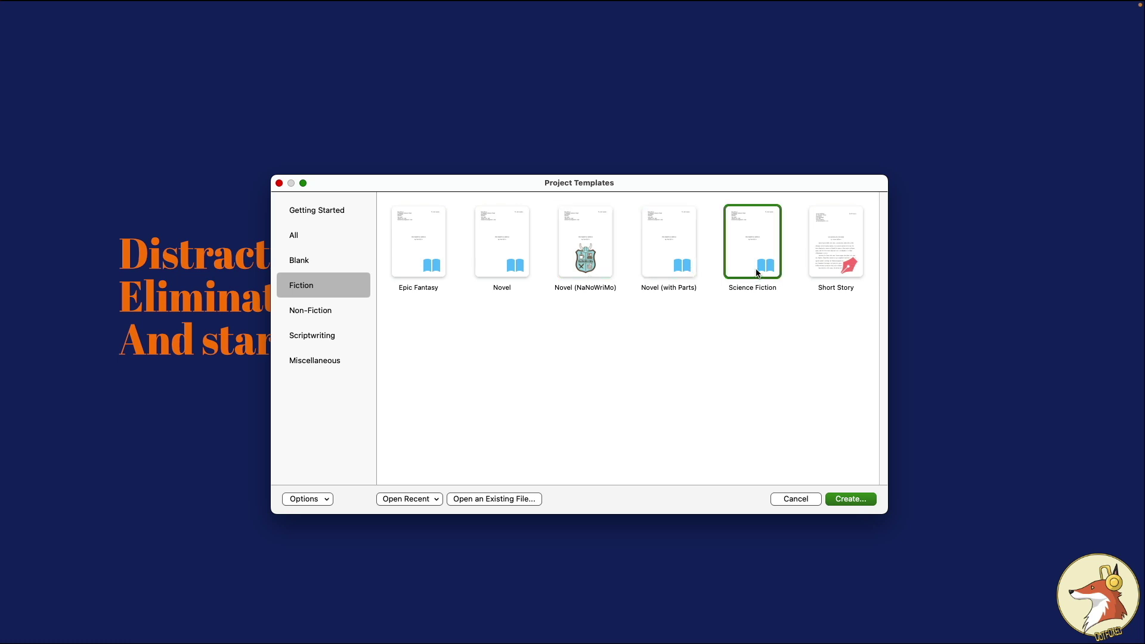
# Browse all template categories, selecting the Non-Fiction + Book Proposal template.
pyautogui.click(319, 232)
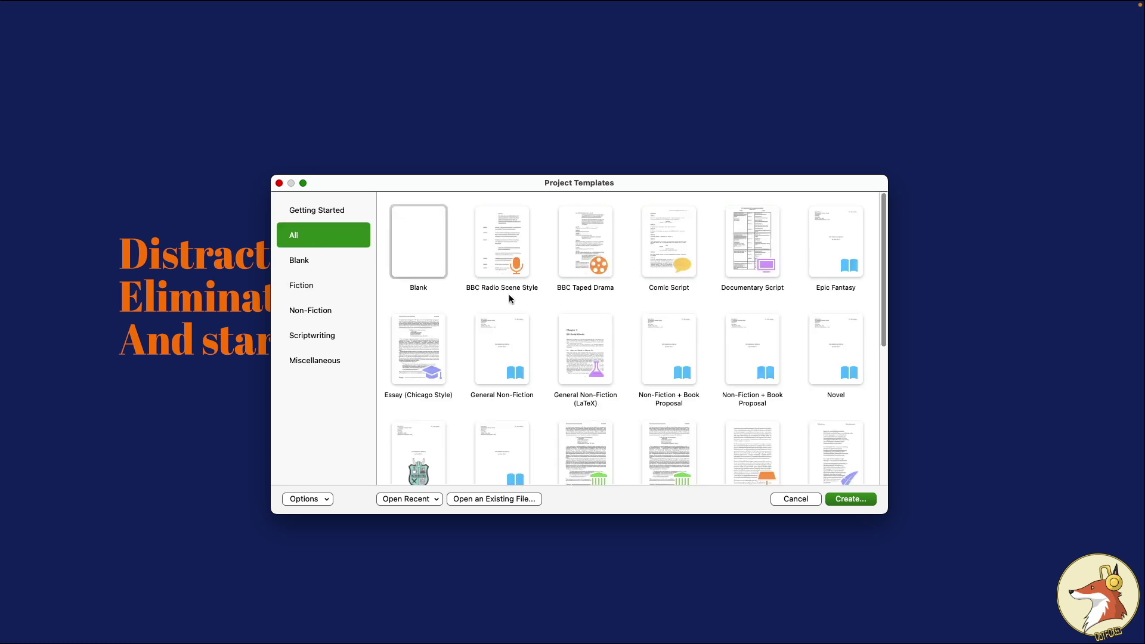
pyautogui.scroll(-5, 662, 418)
pyautogui.scroll(5, 704, 434)
pyautogui.scroll(-5, 704, 434)
pyautogui.scroll(5, 653, 435)
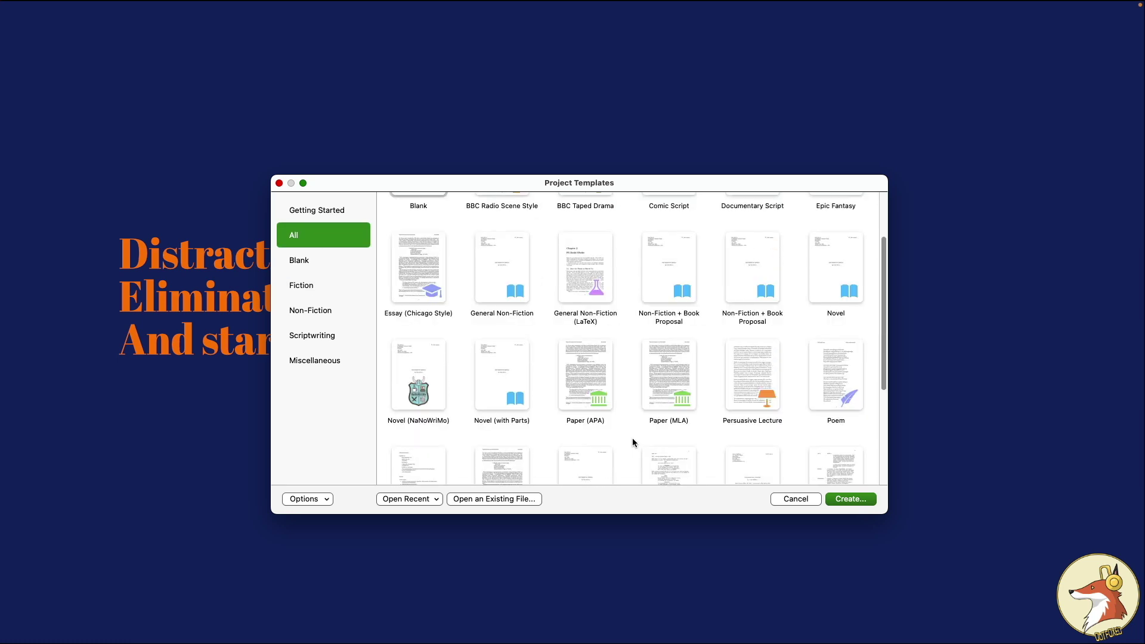
pyautogui.click(668, 349)
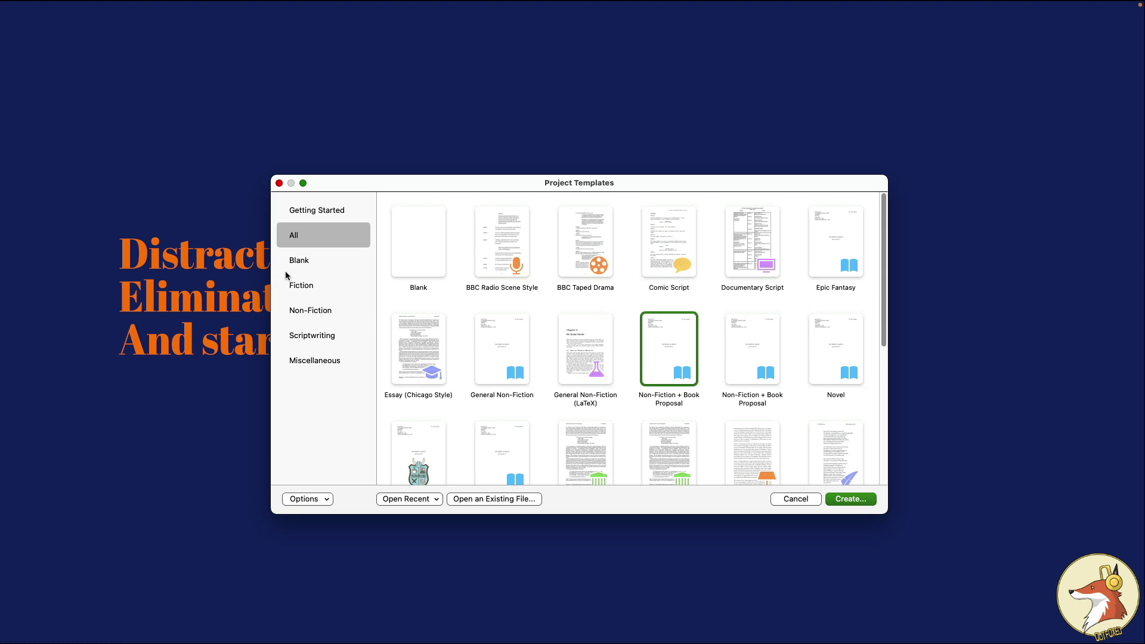
# Return to Fiction and start a new project from the Novel template.
pyautogui.click(312, 291)
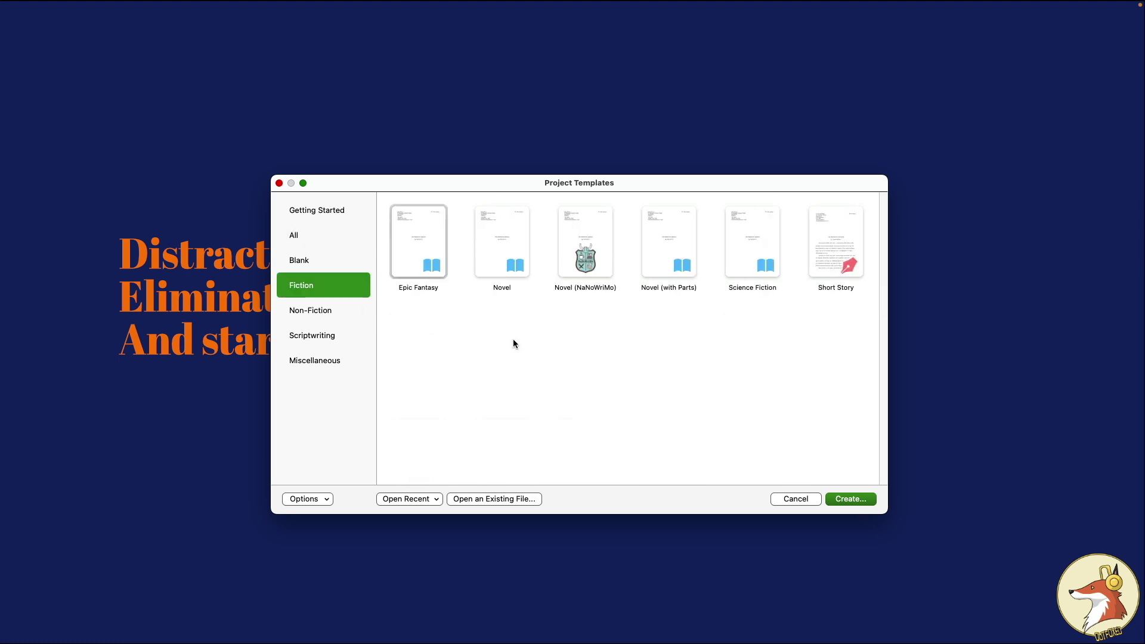
pyautogui.click(506, 262)
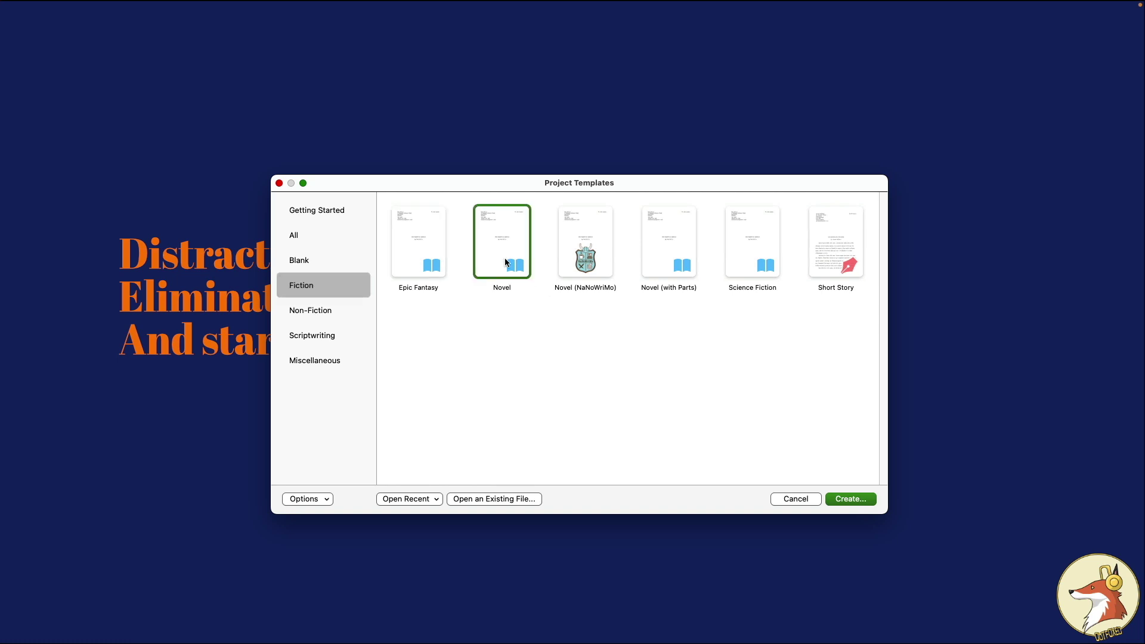
pyautogui.click(857, 499)
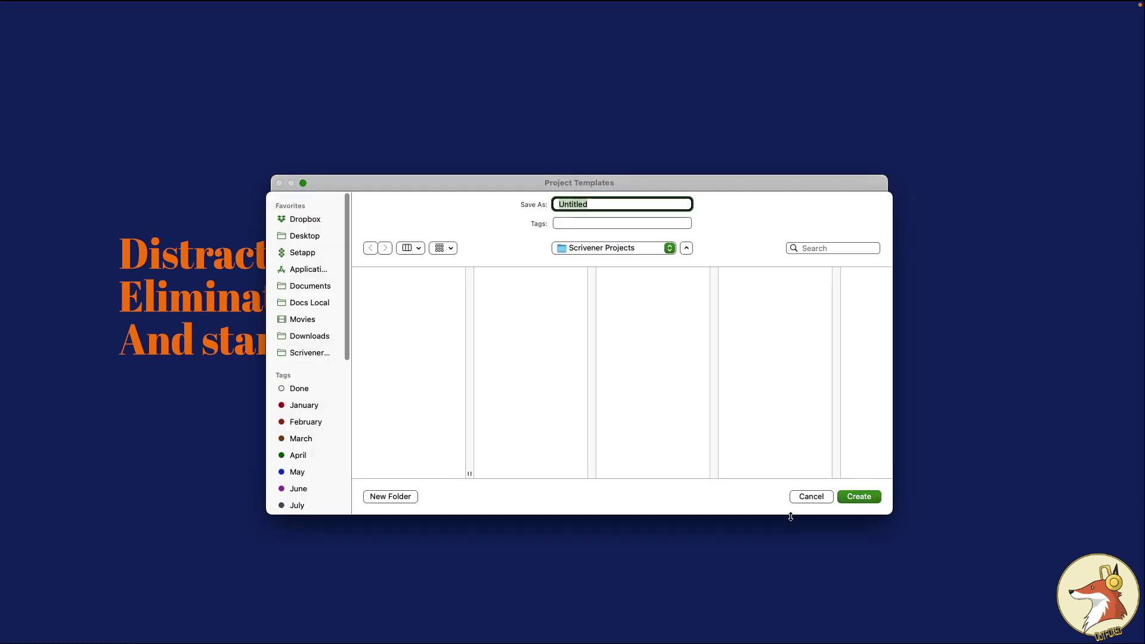
# Name the project 'Final Novel', keep the Scrivener Projects folder, and create it.
pyautogui.press('BackSpace')
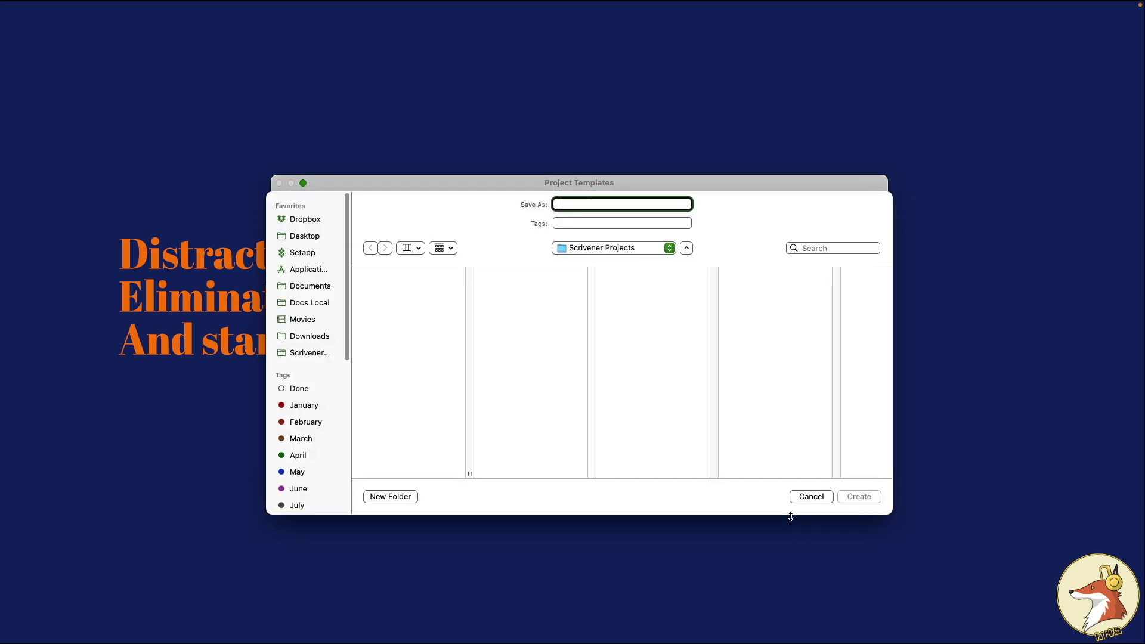
pyautogui.write('Final Novel')
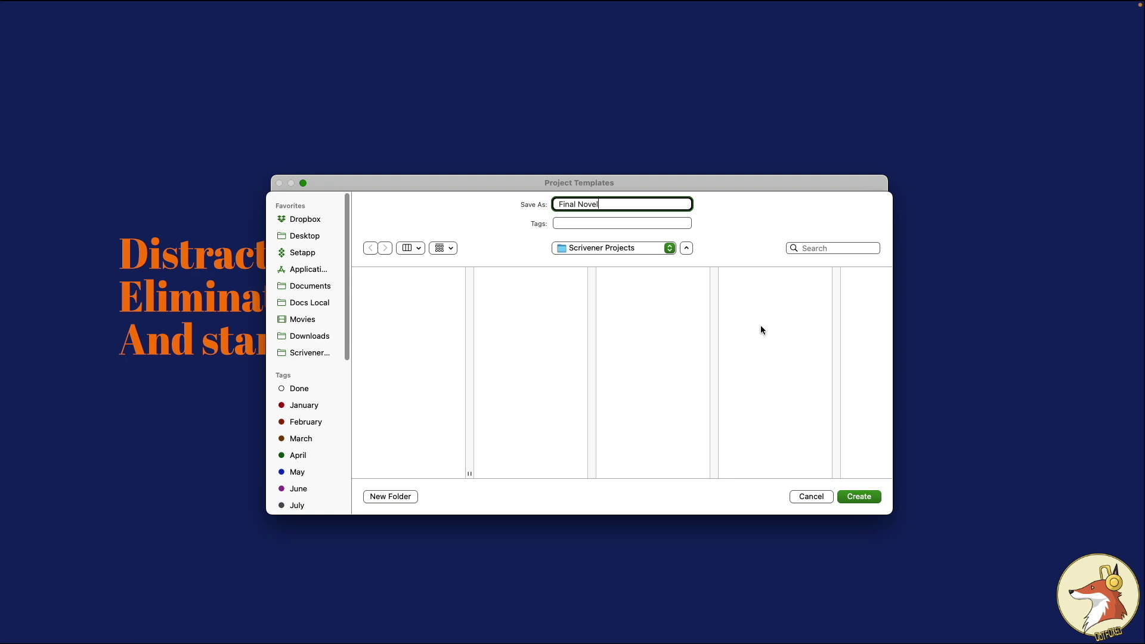
pyautogui.click(637, 253)
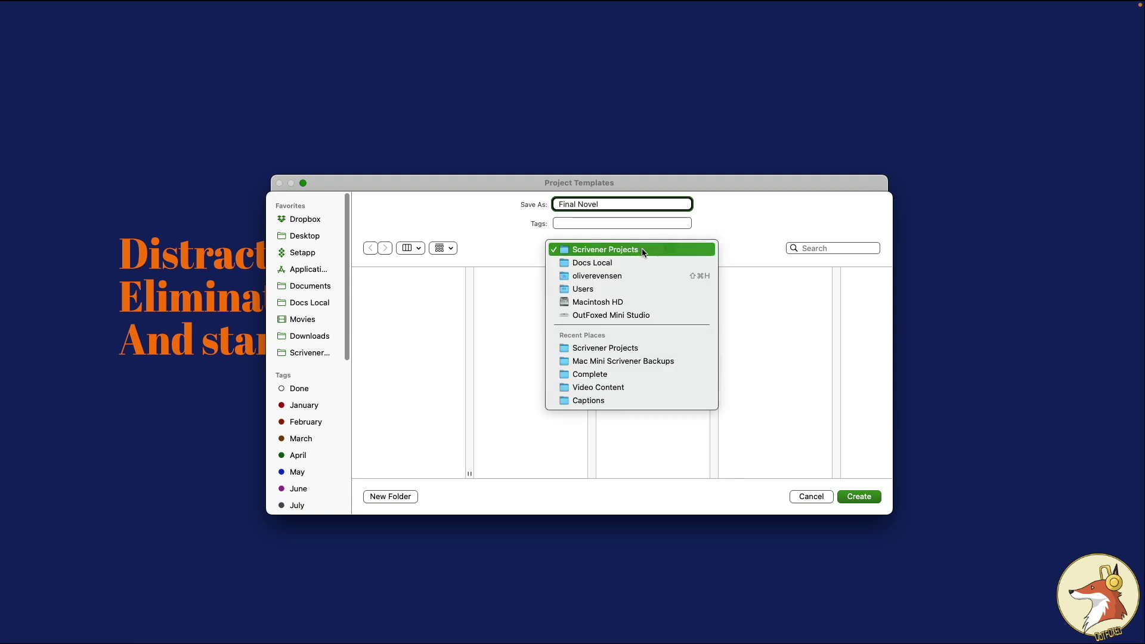
pyautogui.click(643, 253)
pyautogui.click(859, 496)
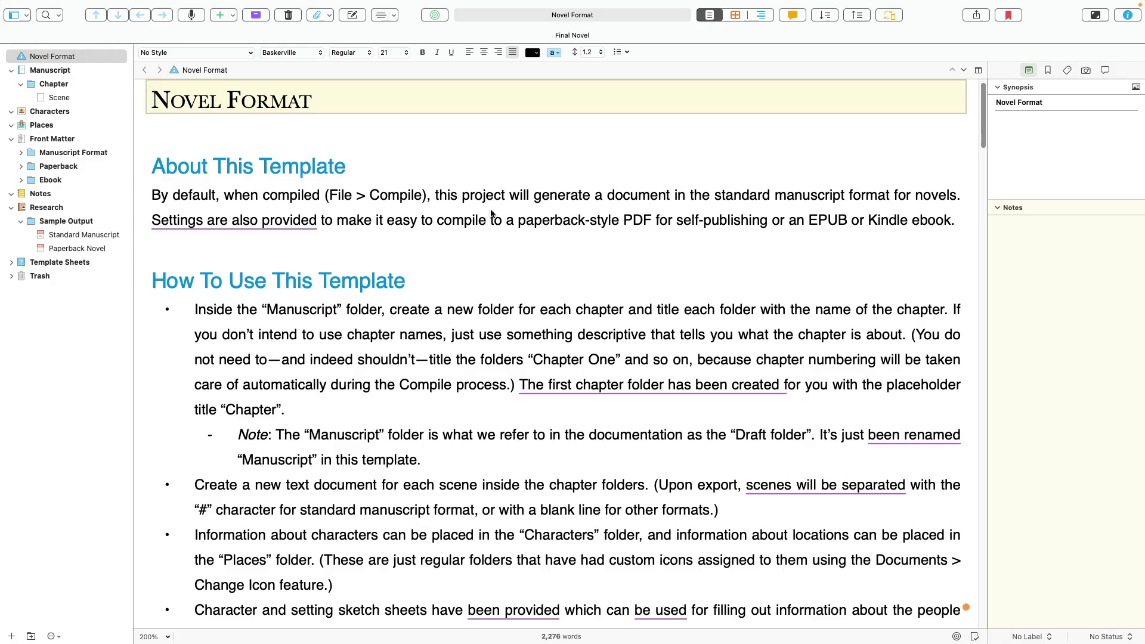
# Read through the Novel Format instructions document.
pyautogui.click(90, 56)
pyautogui.scroll(-20, 277, 113)
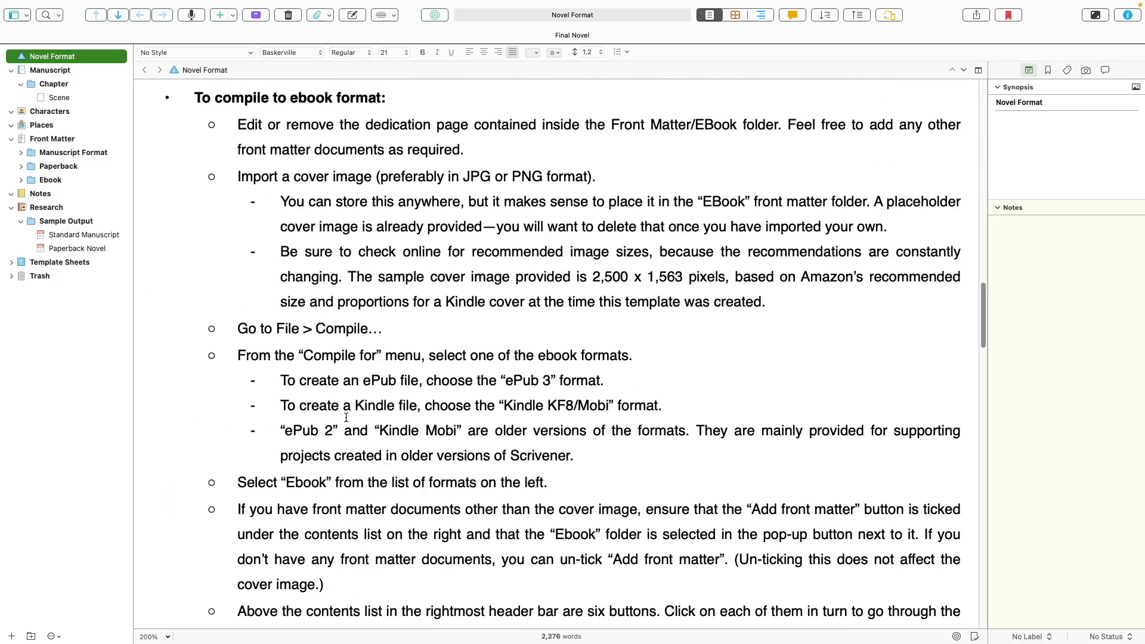
pyautogui.scroll(20, 386, 472)
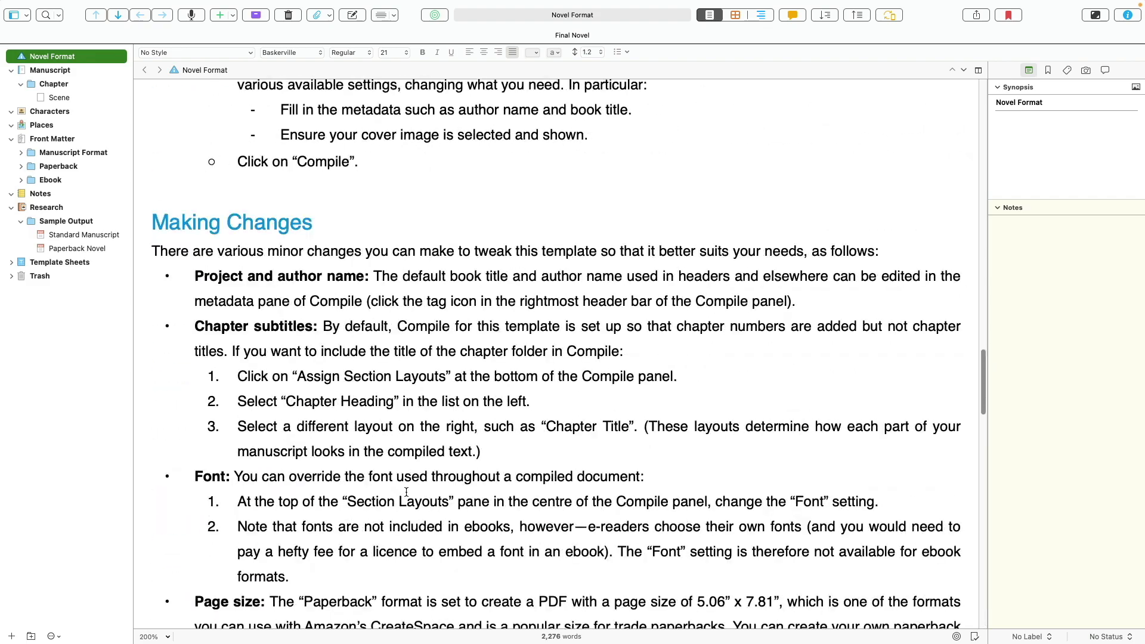
pyautogui.scroll(15, 415, 496)
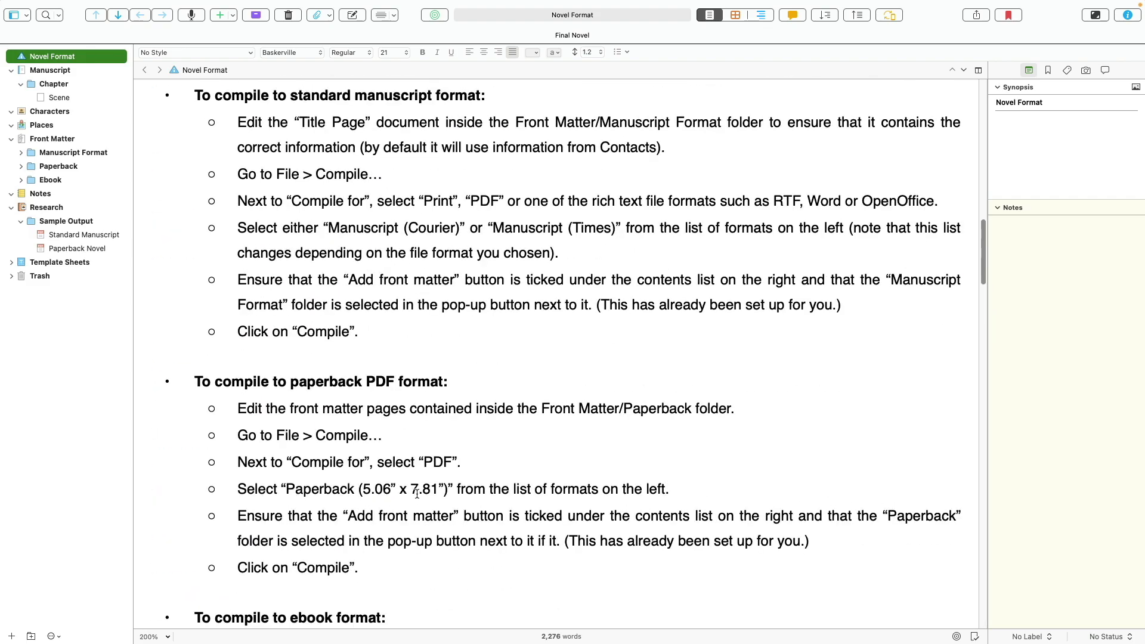
pyautogui.click(87, 7)
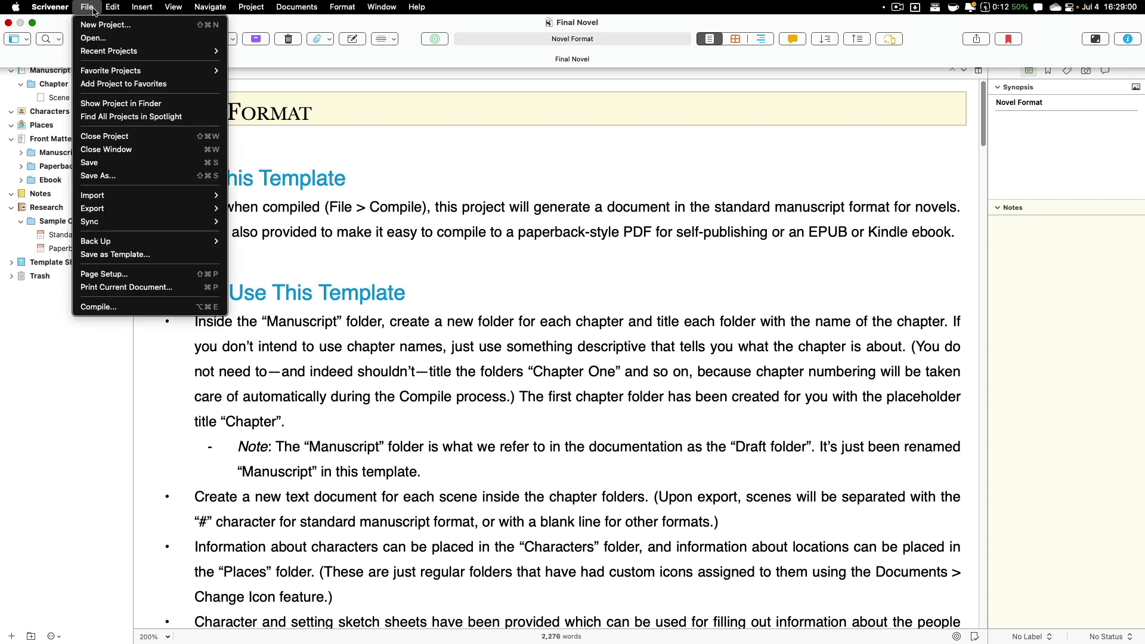
pyautogui.click(299, 148)
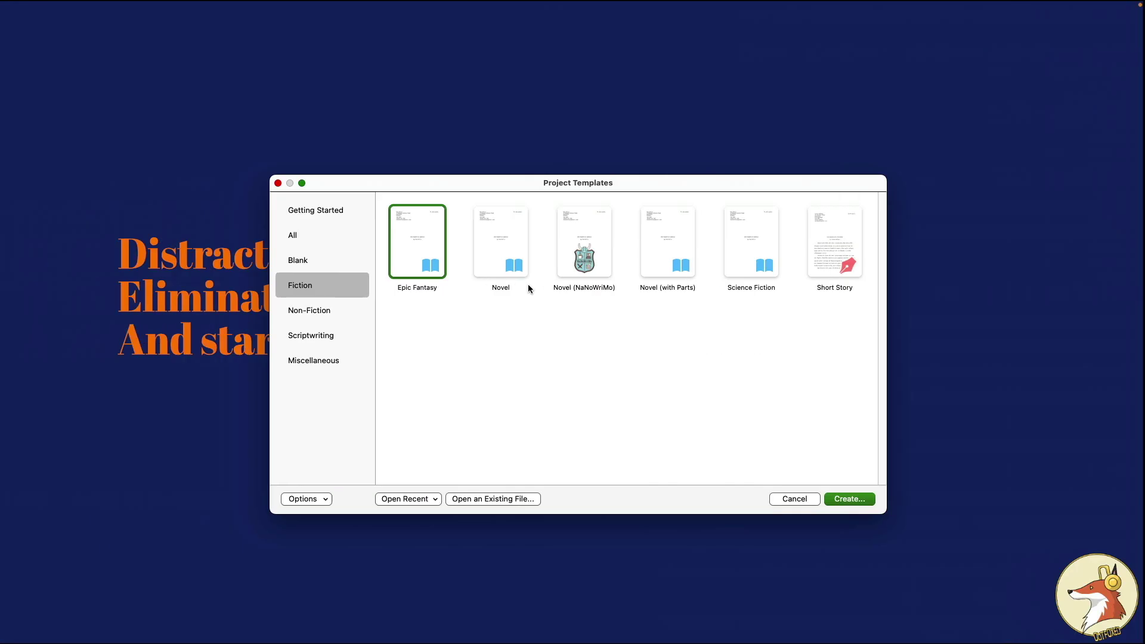
pyautogui.click(490, 258)
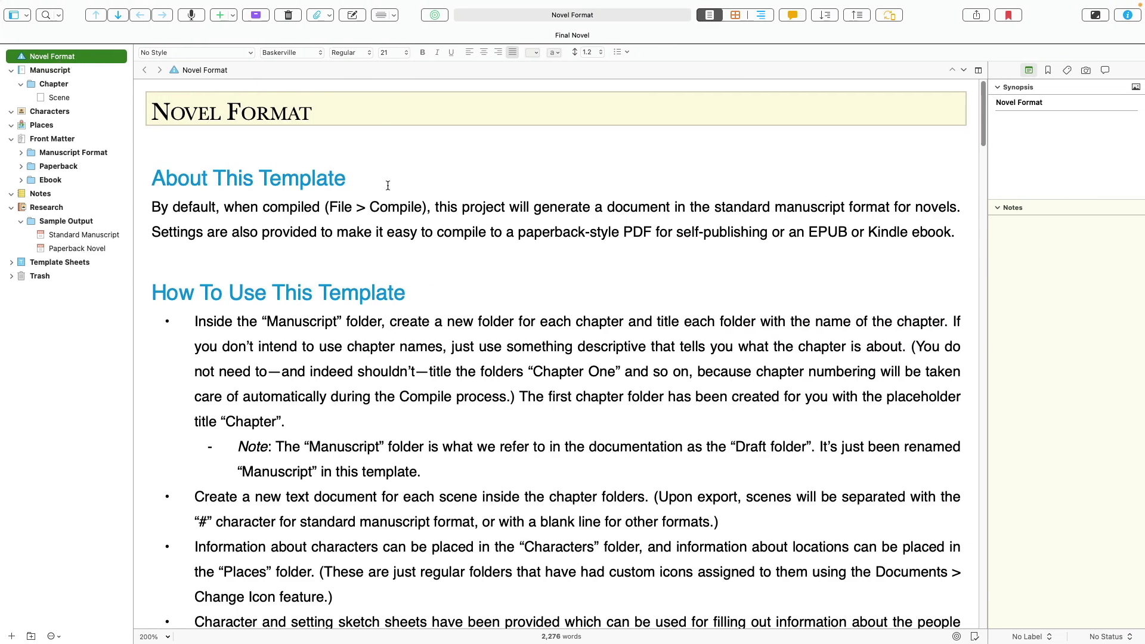
# Drag the Novel Format document from the binder into the Trash.
pyautogui.scroll(-20, 369, 279)
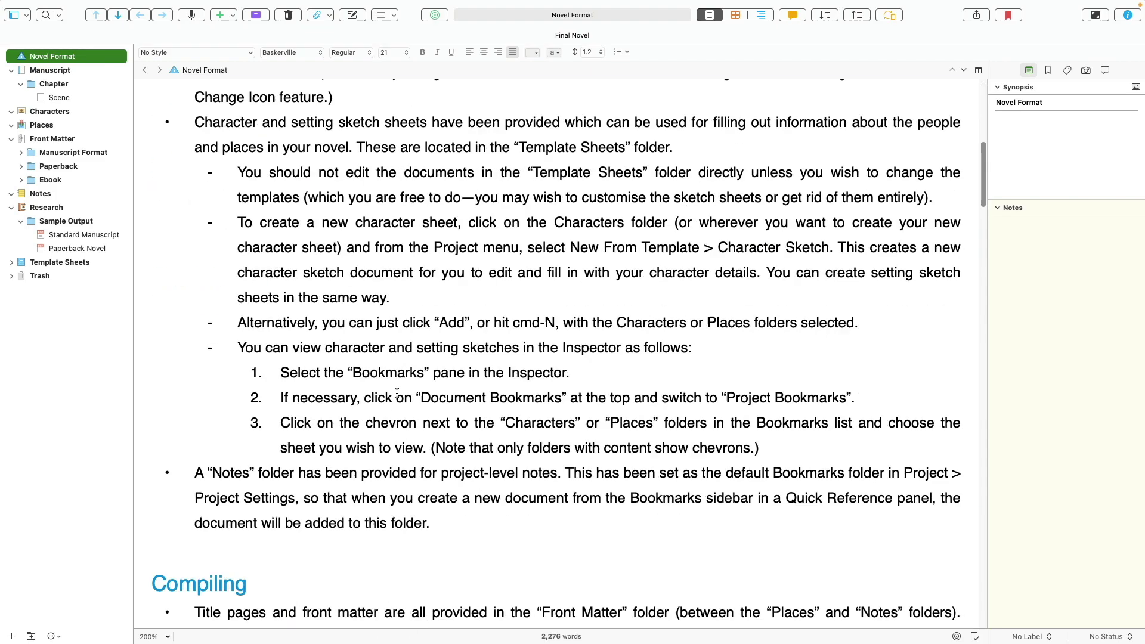
pyautogui.scroll(-15, 391, 407)
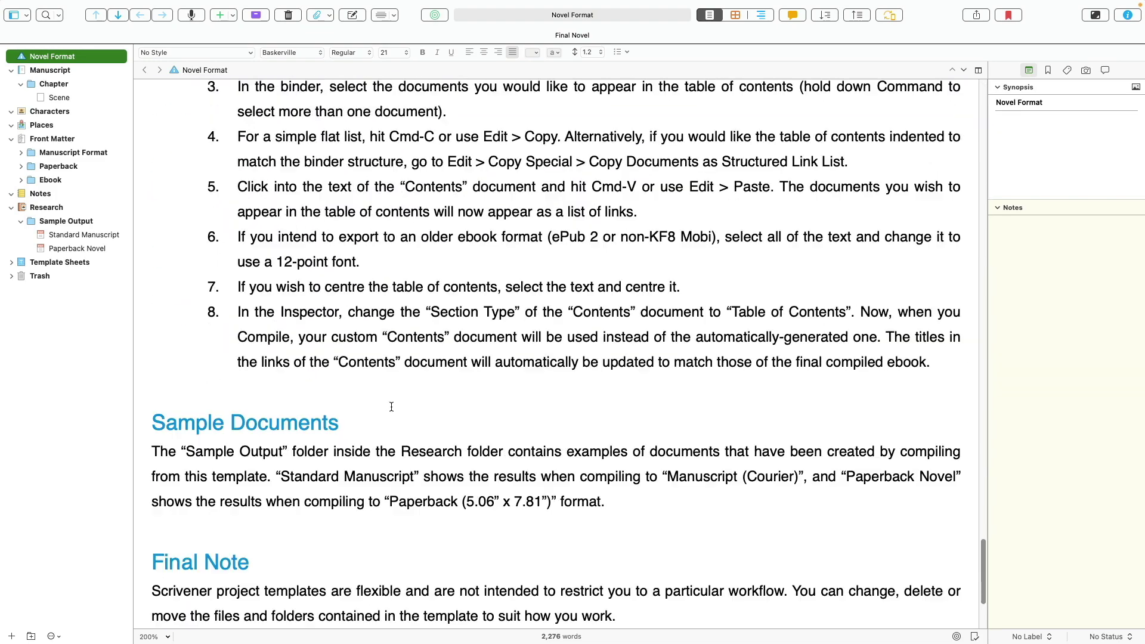
pyautogui.scroll(20, 392, 407)
pyautogui.scroll(20, 392, 412)
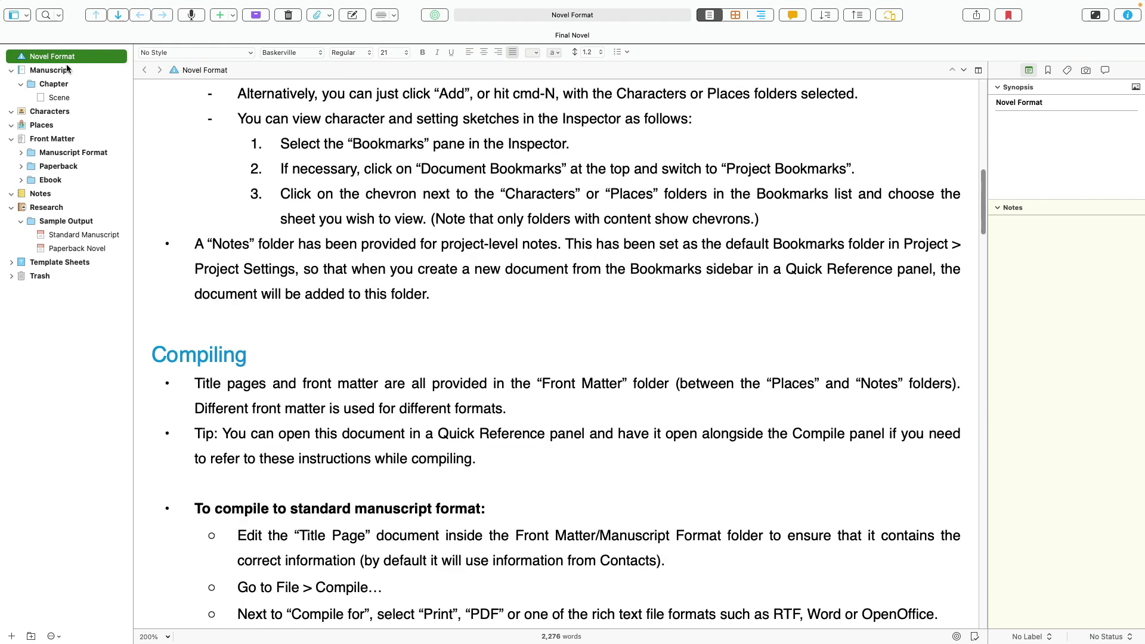
pyautogui.moveTo(73, 60); pyautogui.dragTo(76, 277)
# Move the Sample Output folder, with its Paperback Novel samples, into the Trash.
pyautogui.click(60, 207)
pyautogui.click(96, 222)
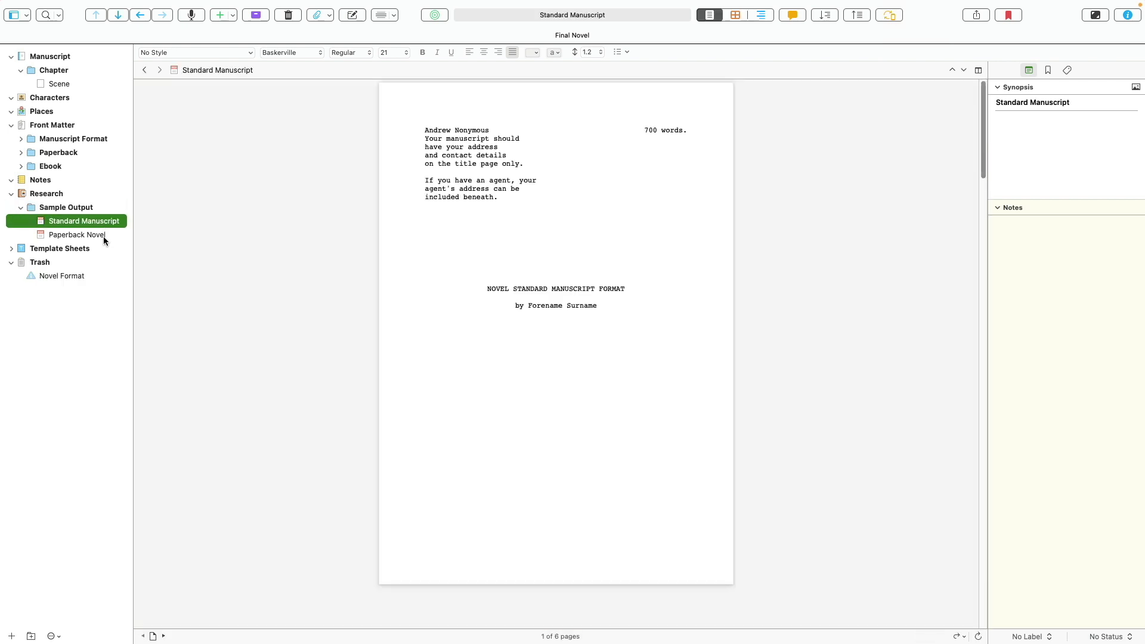
pyautogui.click(102, 236)
pyautogui.click(85, 222)
pyautogui.moveTo(82, 208); pyautogui.dragTo(41, 261)
pyautogui.click(12, 224)
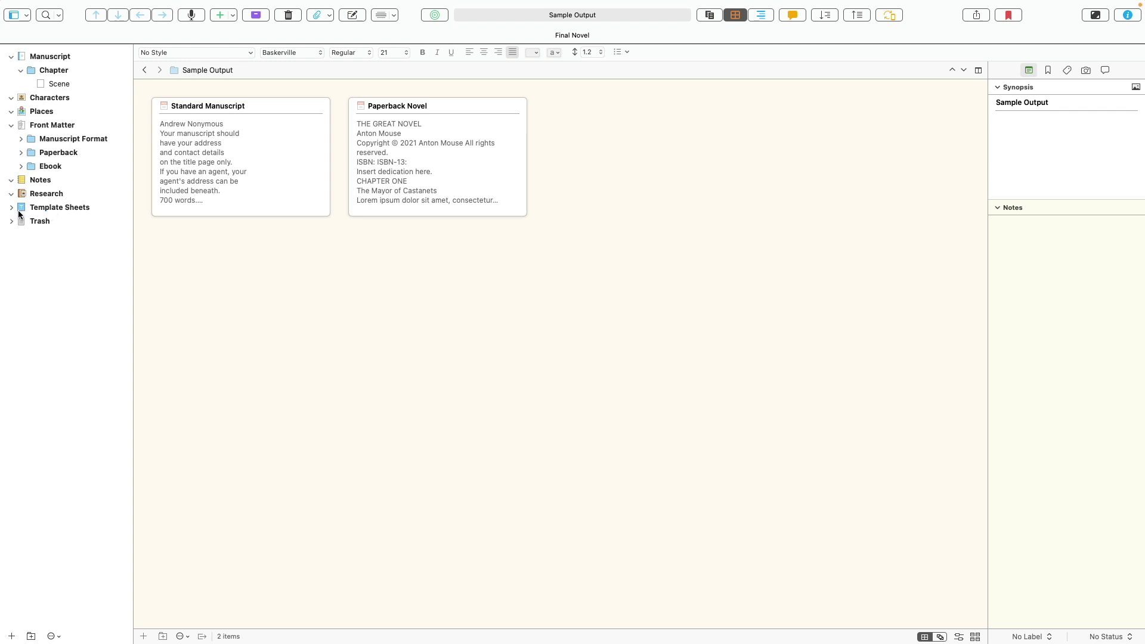
# Nest the Template Sheets, Notes and Front Matter folders inside Research.
pyautogui.click(6, 209)
pyautogui.click(12, 208)
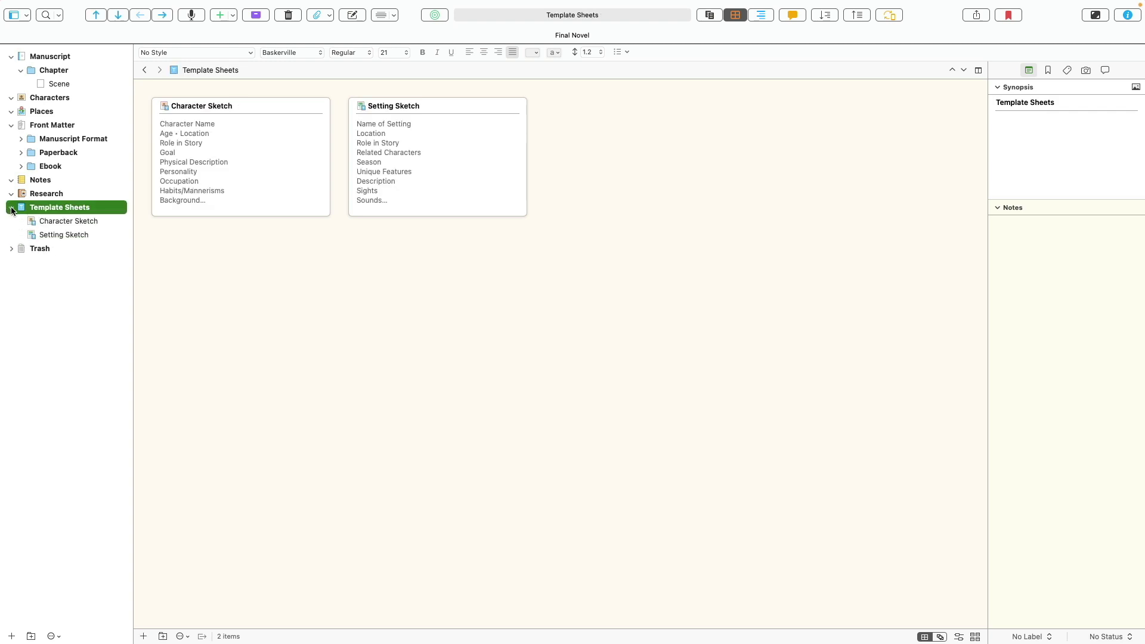
pyautogui.moveTo(58, 208); pyautogui.dragTo(60, 197)
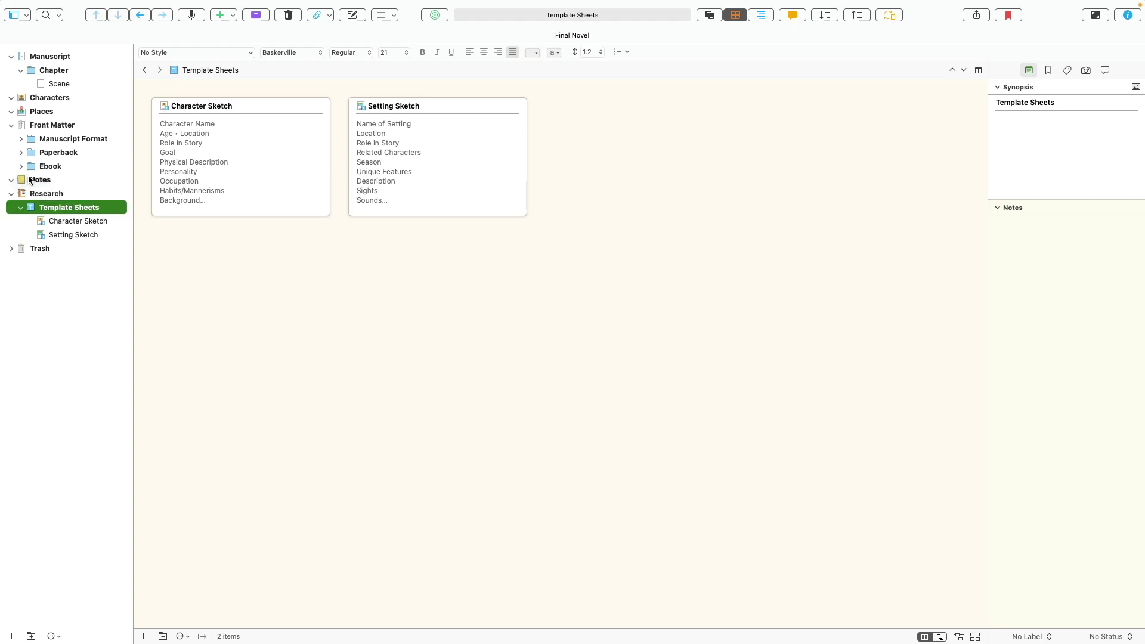
pyautogui.moveTo(34, 185); pyautogui.dragTo(24, 190)
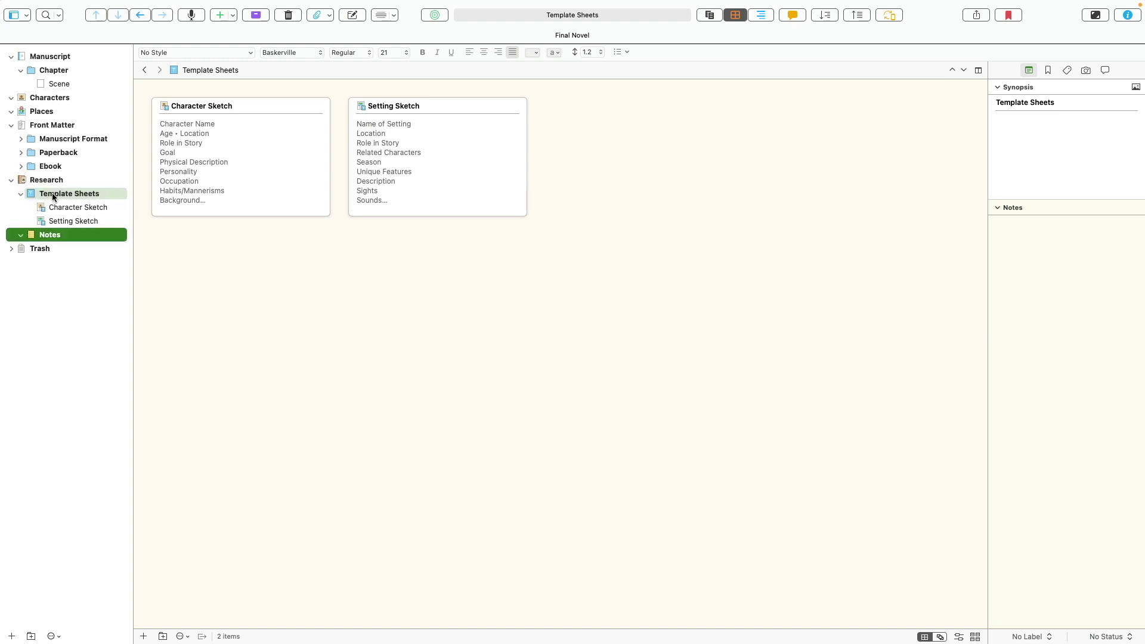
pyautogui.click(18, 194)
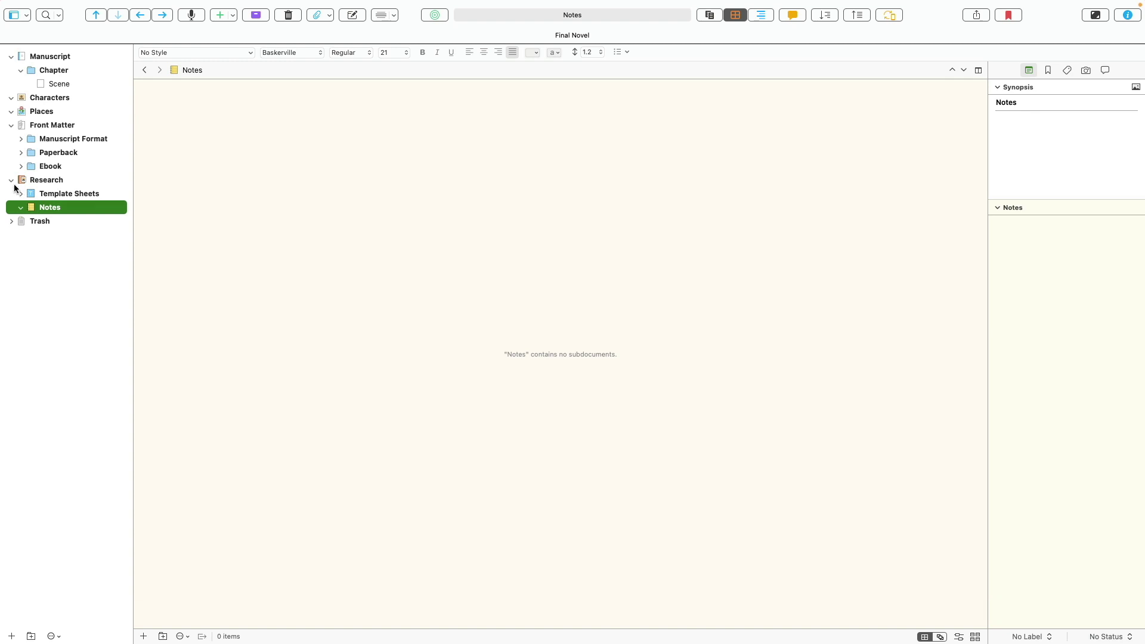
pyautogui.click(11, 181)
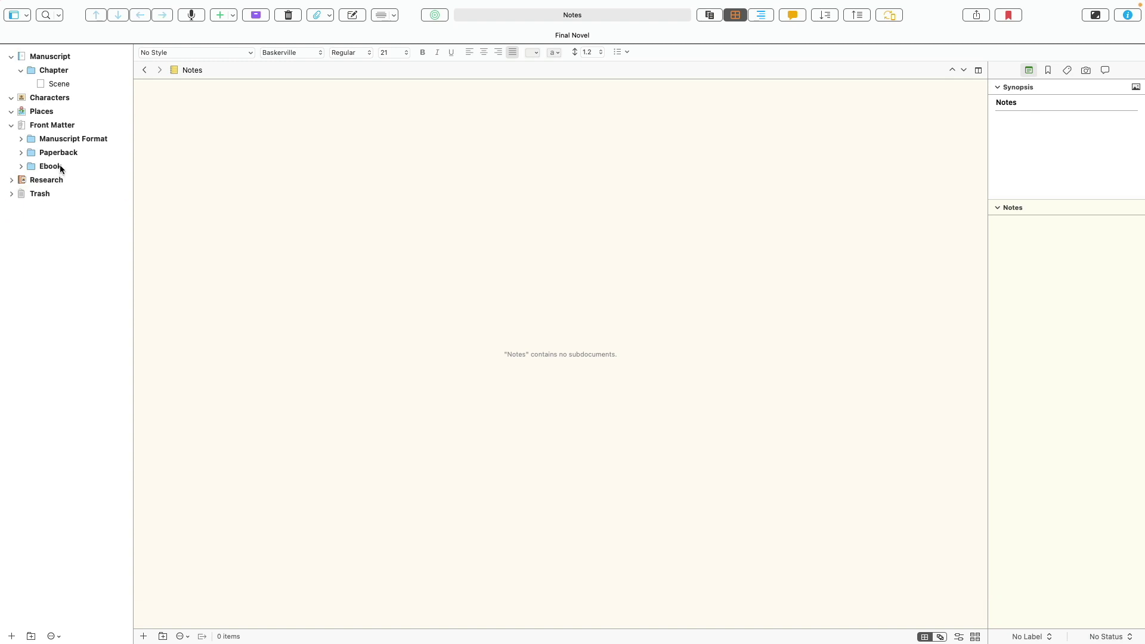
pyautogui.click(12, 127)
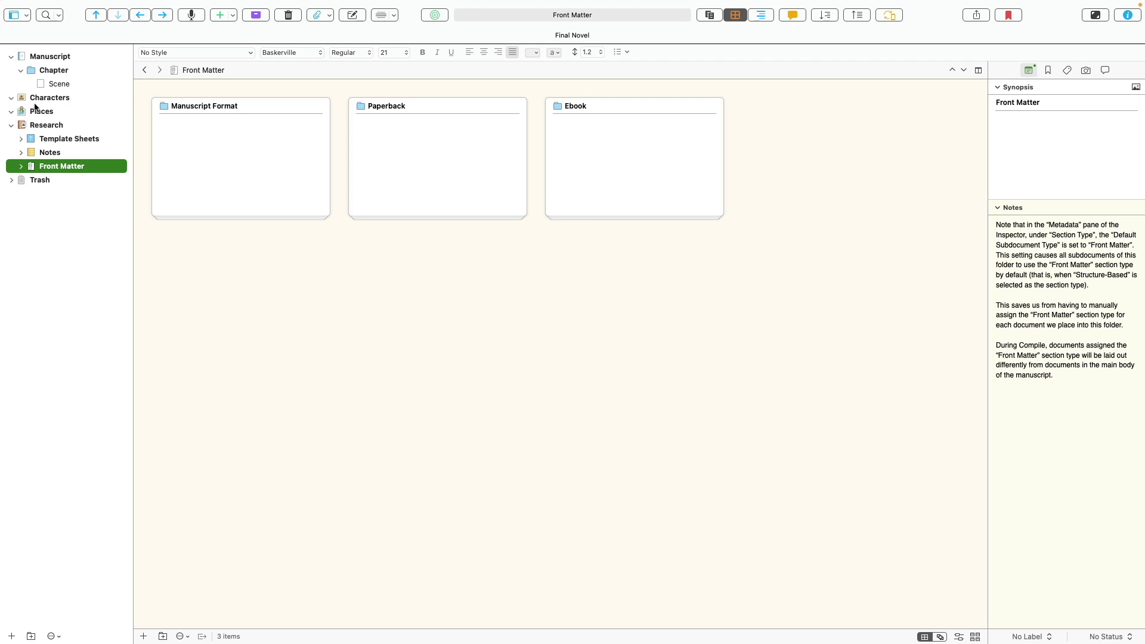
# Move the Places folder into Research and rename it 'Settings'.
pyautogui.moveTo(34, 107); pyautogui.dragTo(65, 169)
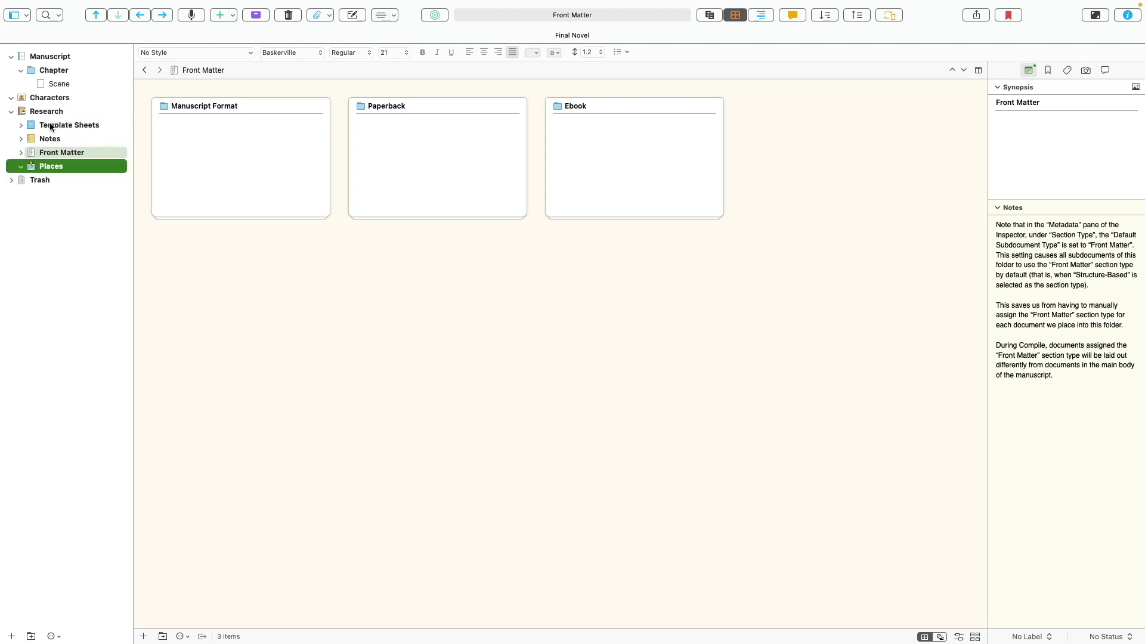
pyautogui.click(67, 167)
pyautogui.write('Settings')
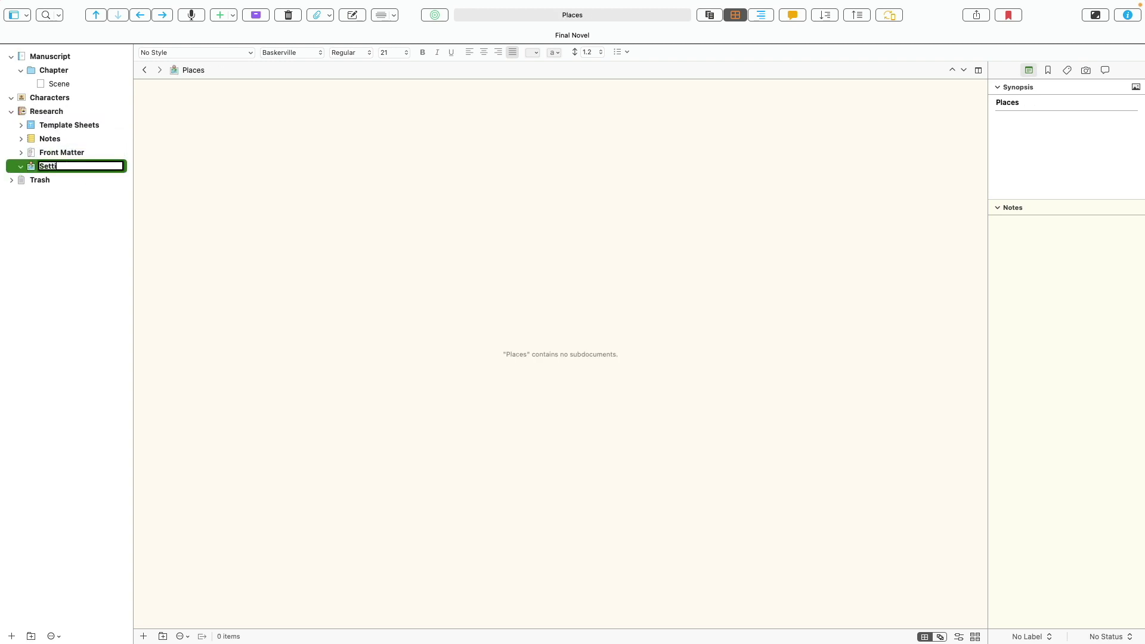
pyautogui.press('Return')
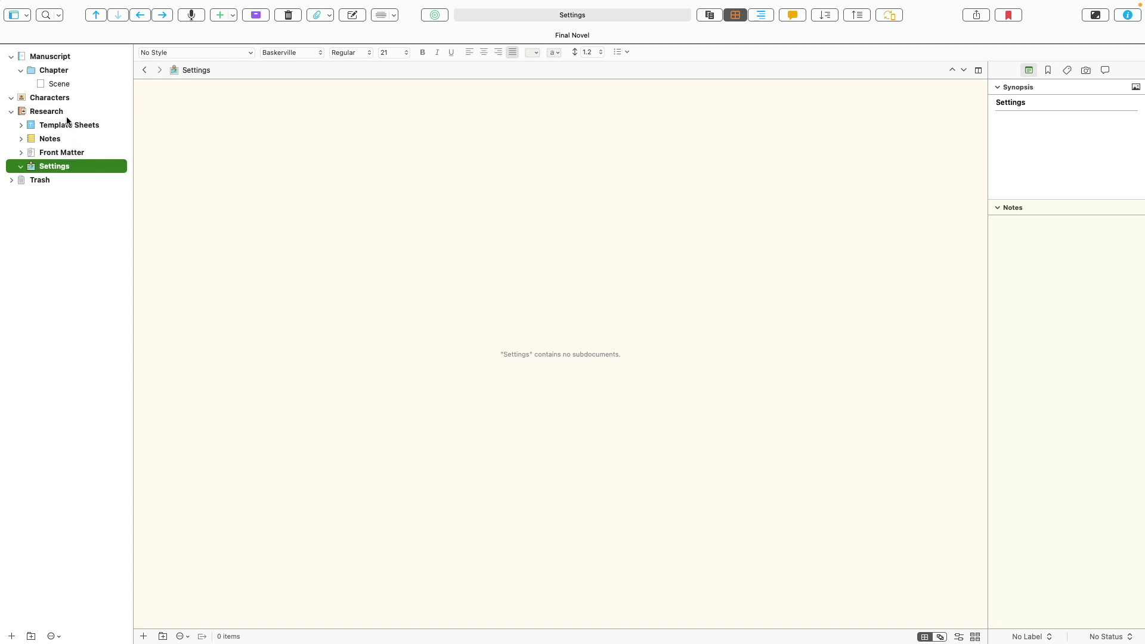
# Move Characters into Research and order Notes, Characters, Settings at the top.
pyautogui.moveTo(64, 97); pyautogui.dragTo(57, 114)
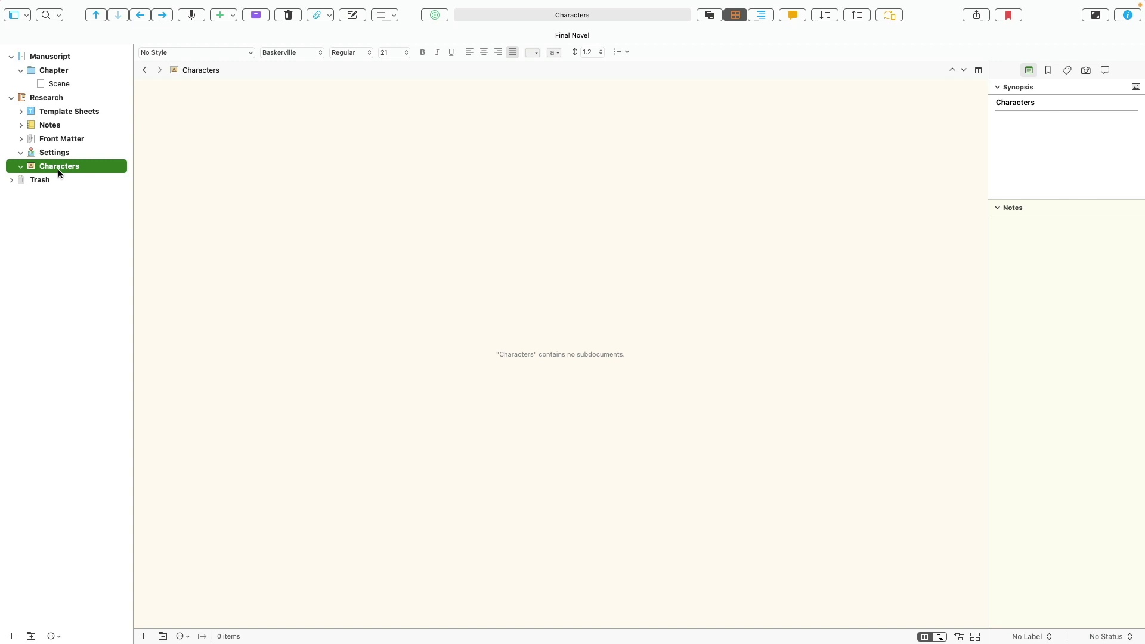
pyautogui.moveTo(58, 169); pyautogui.dragTo(58, 105)
pyautogui.moveTo(60, 173); pyautogui.dragTo(62, 113)
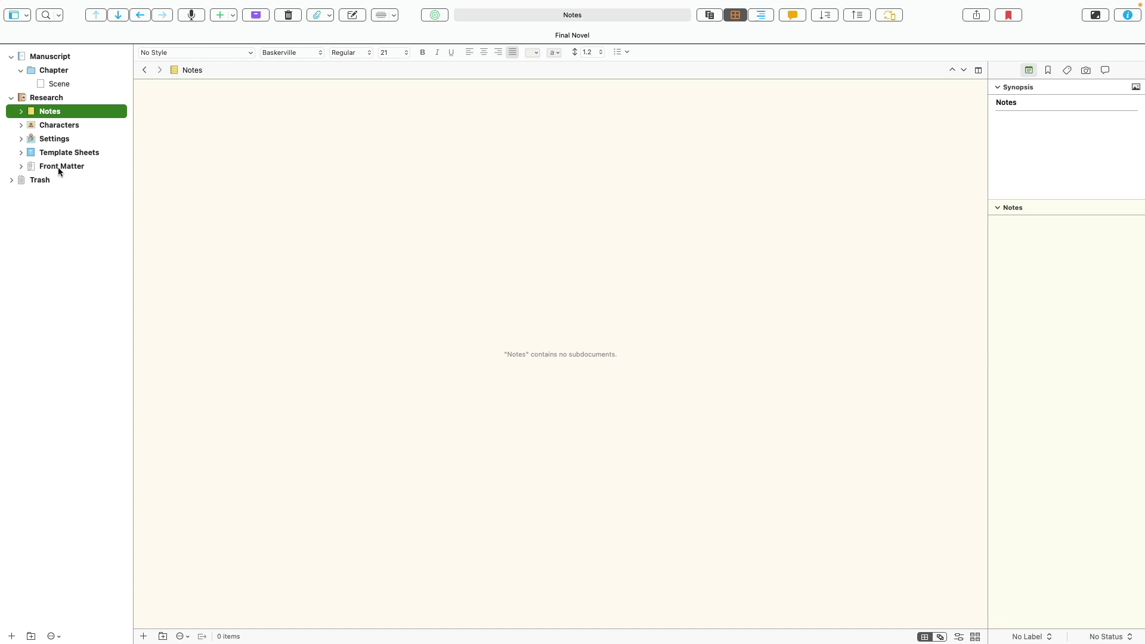
# Collapse Research and open the empty Scene document under Manuscript's Chapter.
pyautogui.click(12, 97)
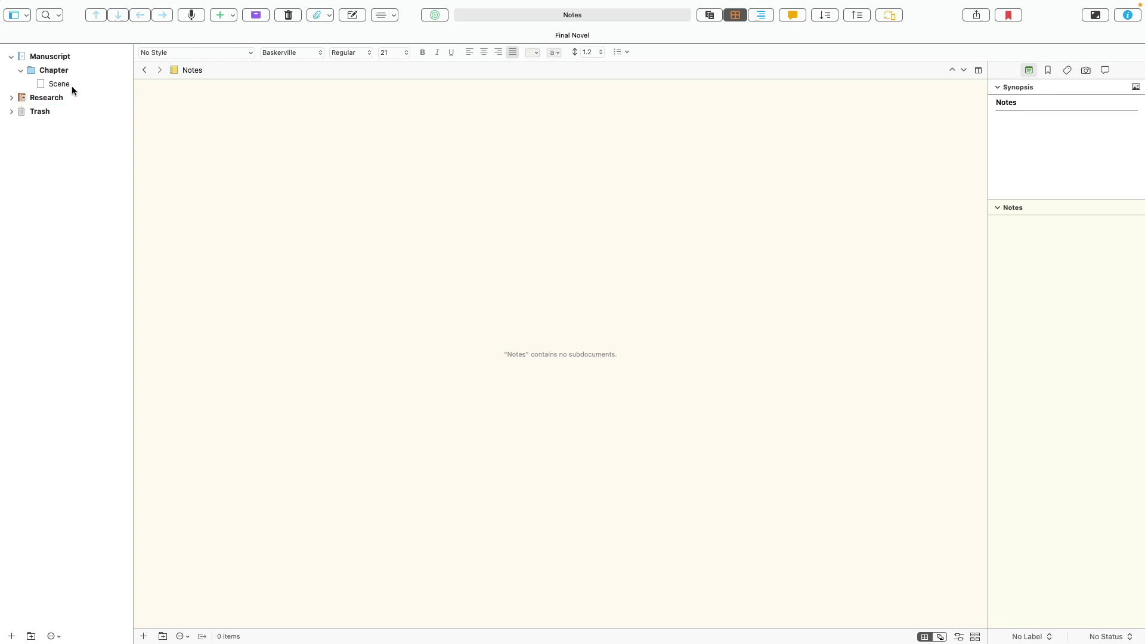
pyautogui.click(49, 55)
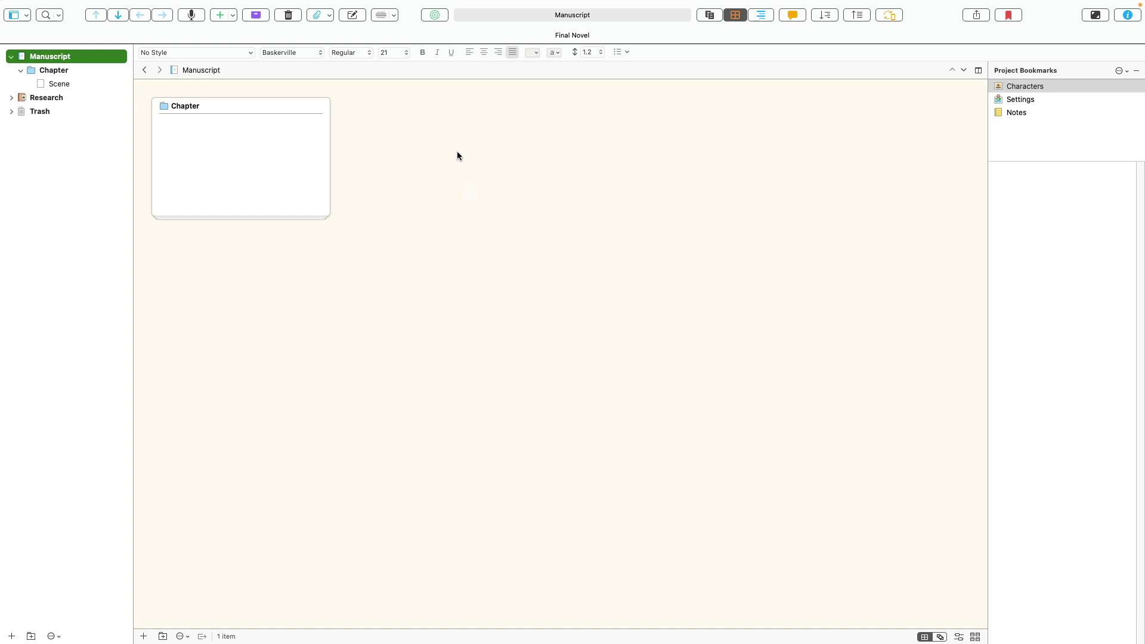
pyautogui.click(75, 84)
pyautogui.click(237, 133)
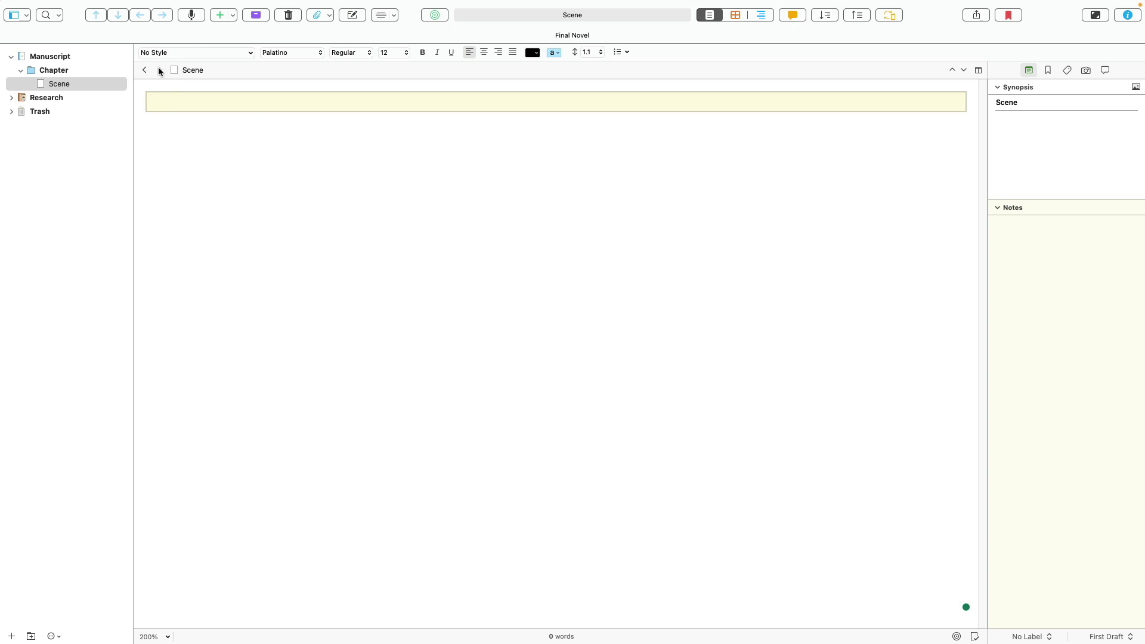
pyautogui.moveTo(86, 3)
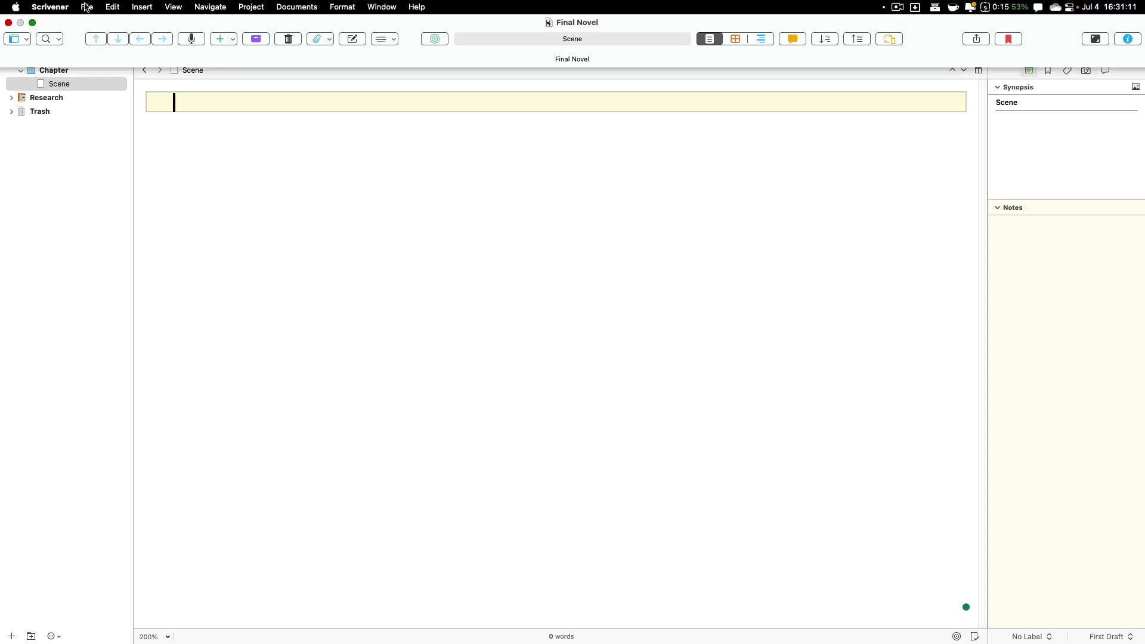
# Start Save as Template and title it 'Oliver's Novel Template'.
pyautogui.click(87, 8)
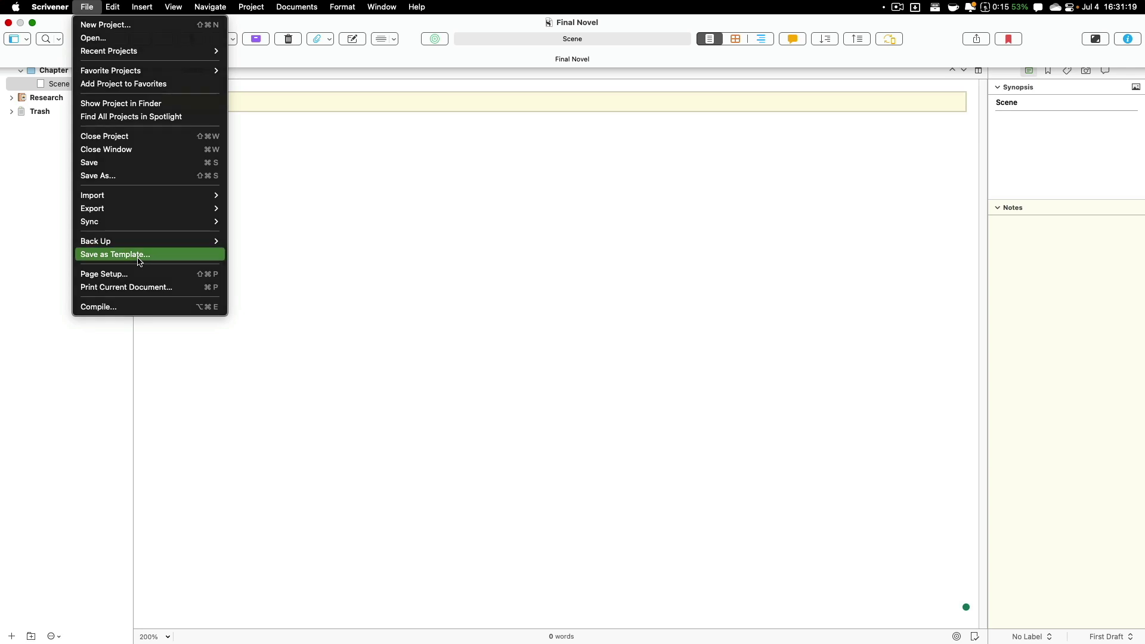
pyautogui.click(139, 261)
pyautogui.click(608, 236)
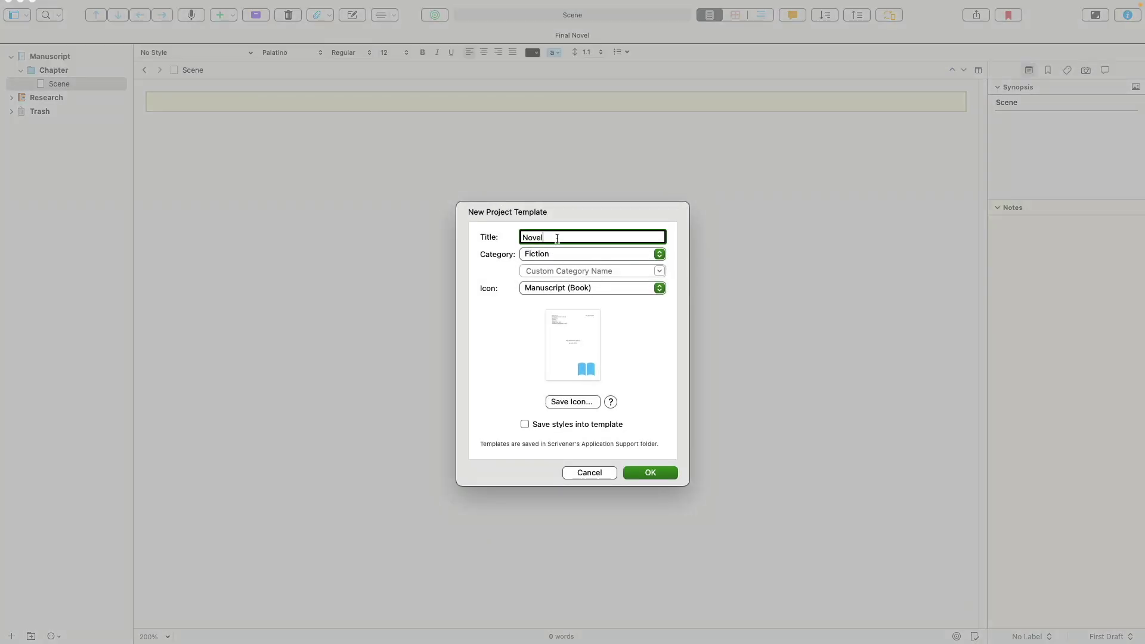
pyautogui.press('Left')
pyautogui.press('Left')
pyautogui.press('Left')
pyautogui.write("Oliver's Novel Template")
# Keep the Fiction category and Manuscript (Book) icon, and save the template.
pyautogui.click(572, 251)
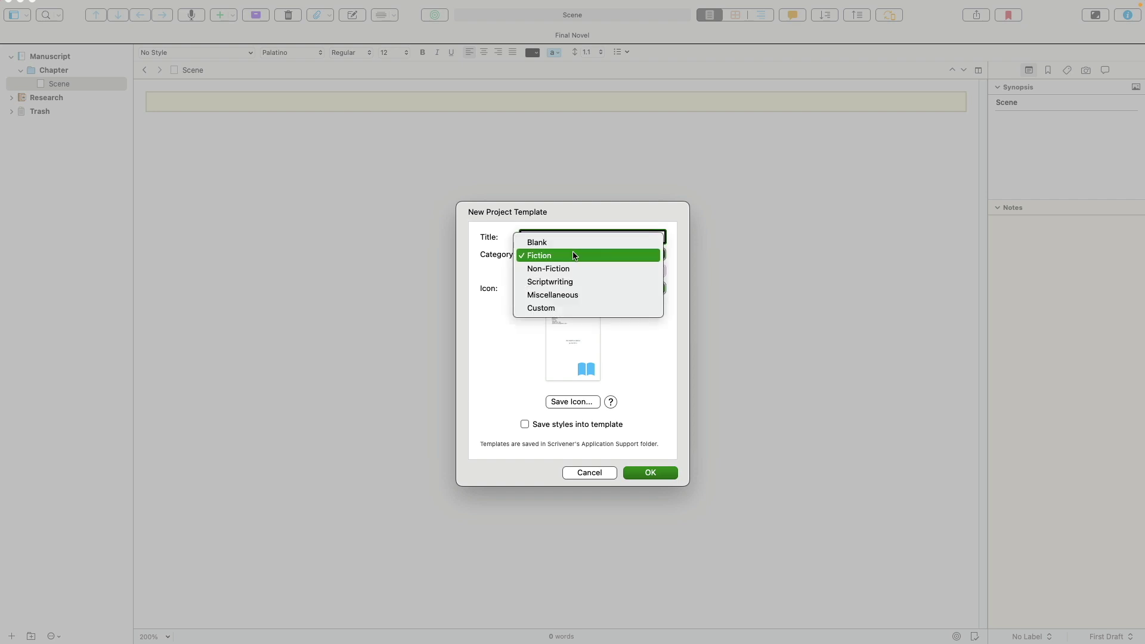
pyautogui.click(571, 253)
pyautogui.click(574, 289)
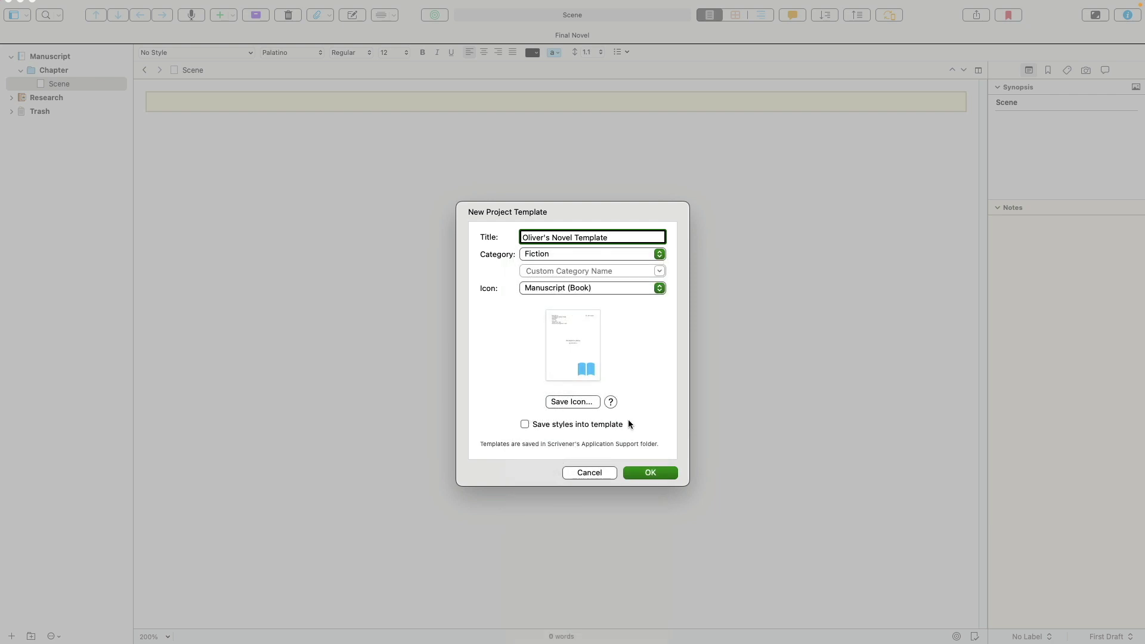
pyautogui.click(659, 361)
pyautogui.click(651, 473)
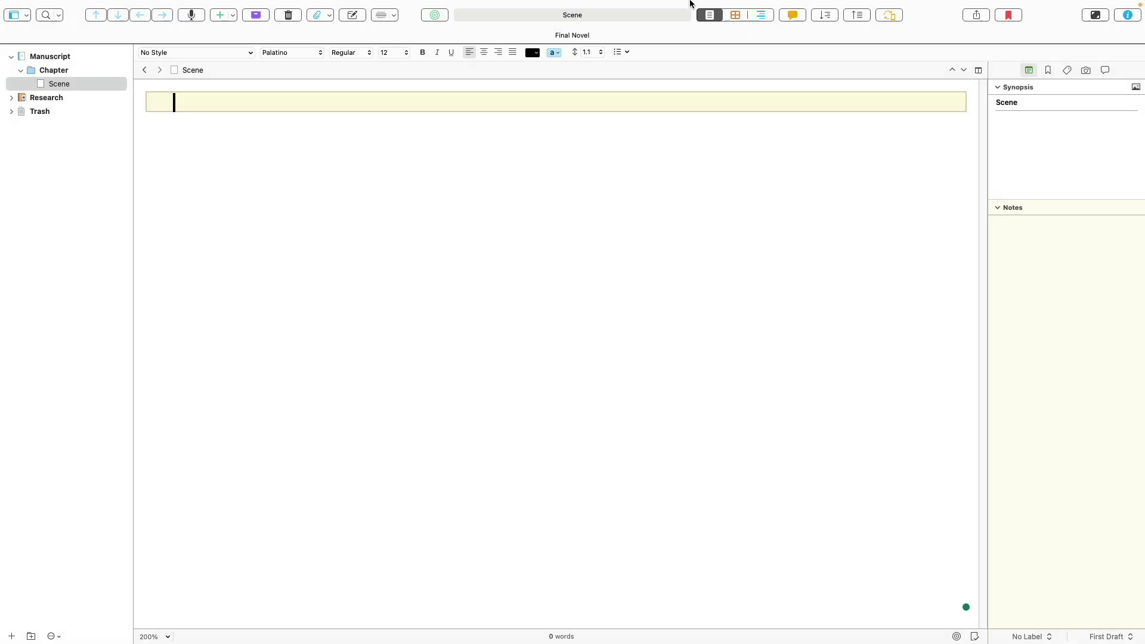
pyautogui.moveTo(691, 5)
# Pick Oliver's Novel Template among the Fiction templates for a new project.
pyautogui.moveTo(14, 8)
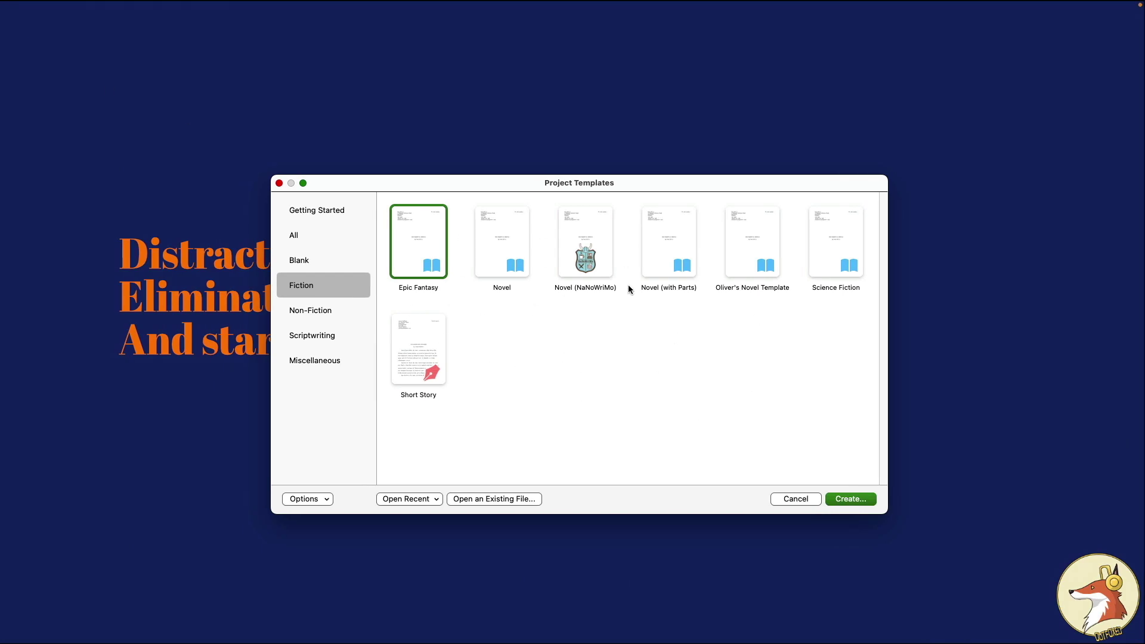
pyautogui.click(486, 262)
pyautogui.click(573, 263)
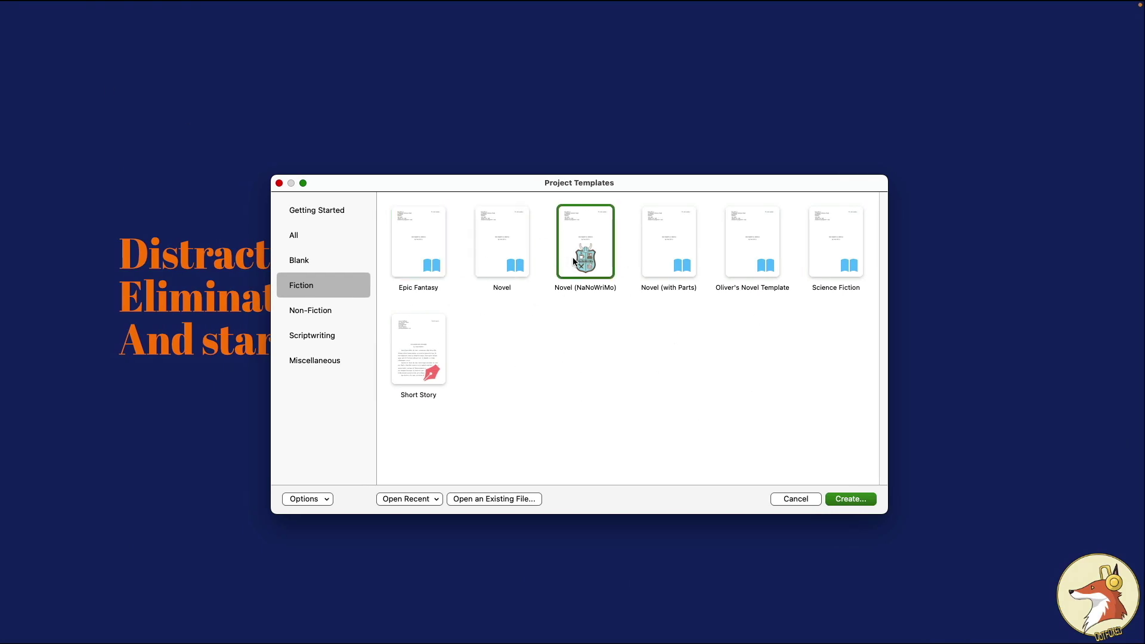
pyautogui.click(655, 264)
pyautogui.click(760, 275)
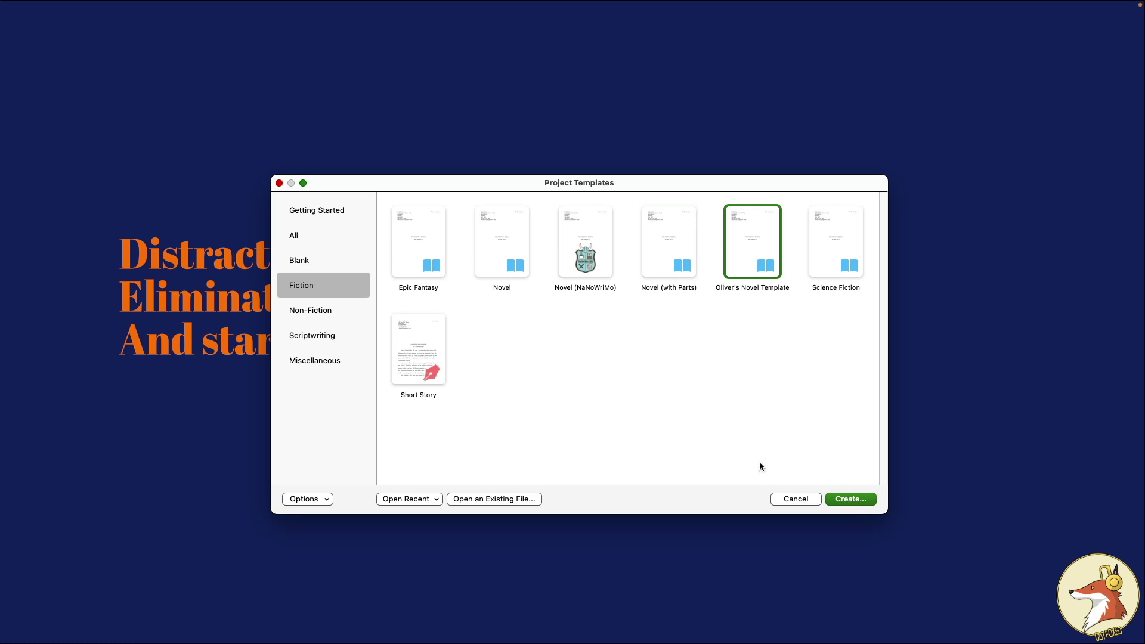
pyautogui.click(853, 501)
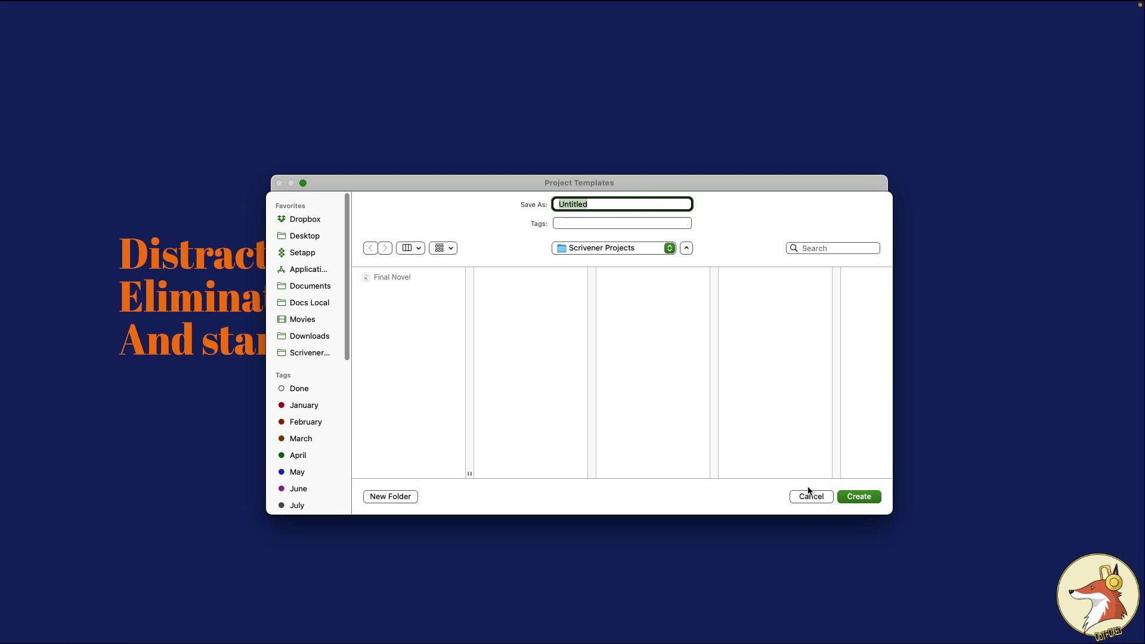
# Name the project 'Oliver's Novel Template', create it, and maximise the window.
pyautogui.write("Oliver's Novel Teamplate")
pyautogui.click(860, 496)
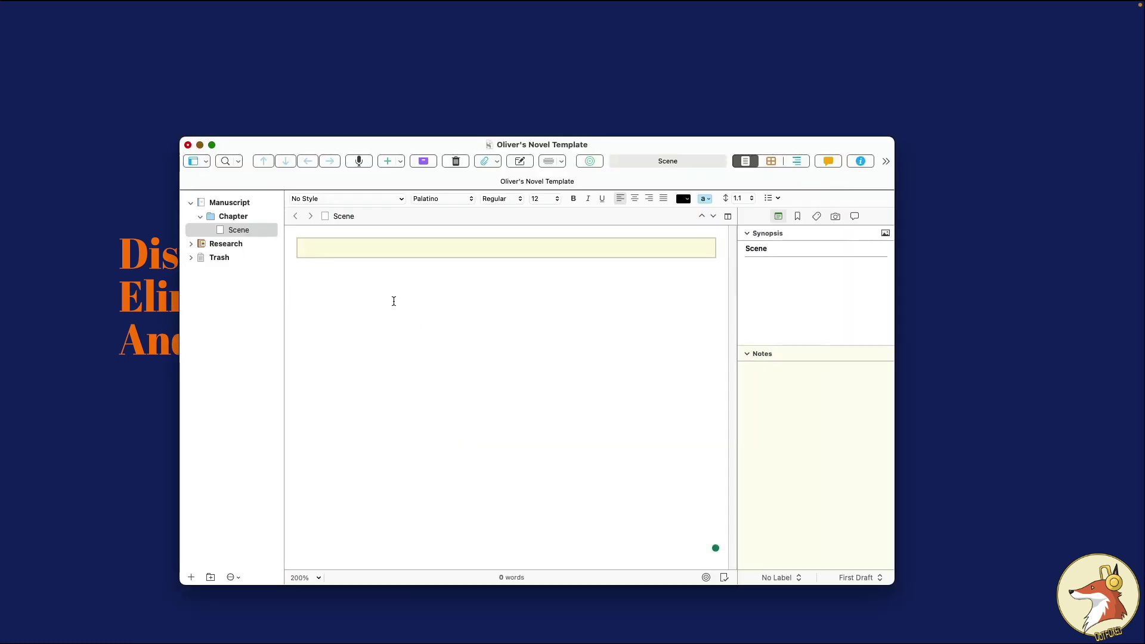
pyautogui.click(214, 144)
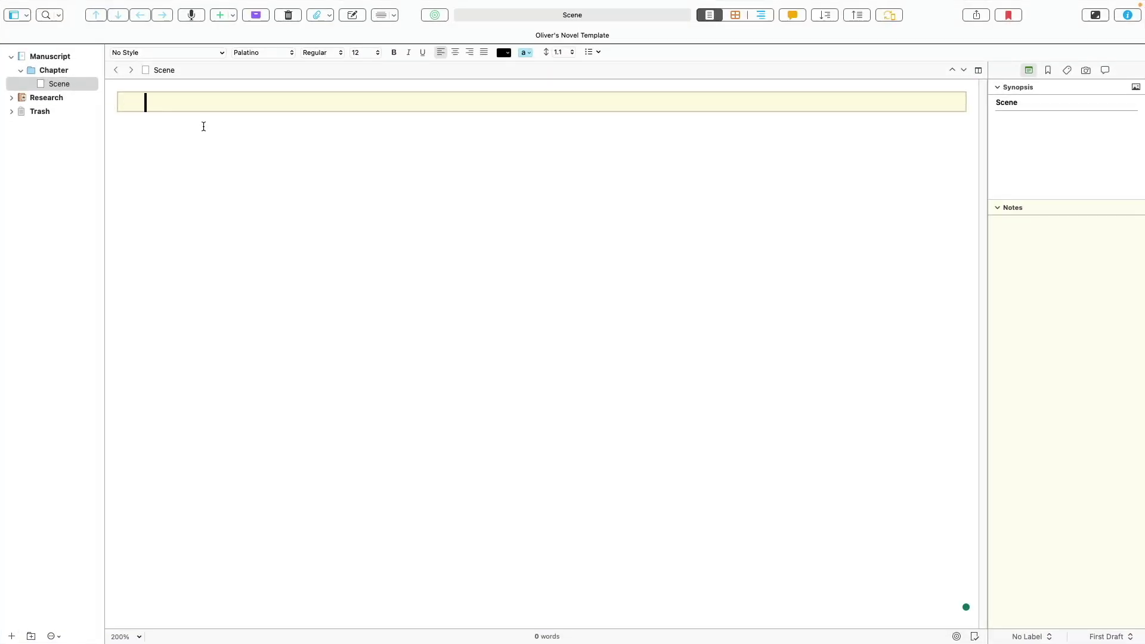
# Empty the Trash, permanently deleting Novel Format and Sample Output.
pyautogui.click(11, 97)
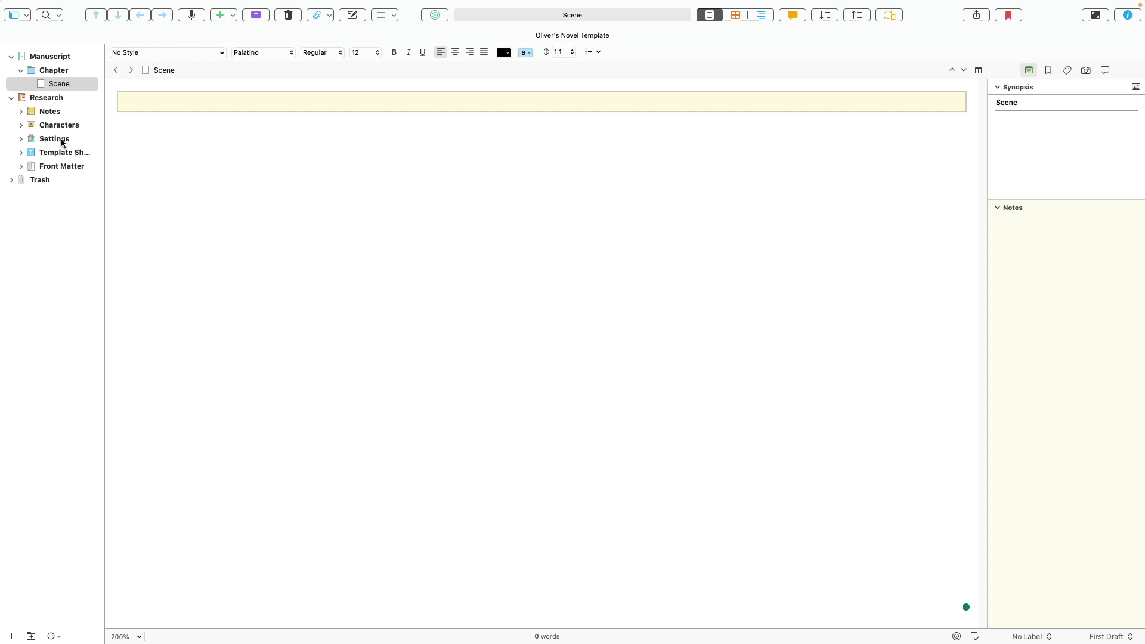
pyautogui.click(10, 180)
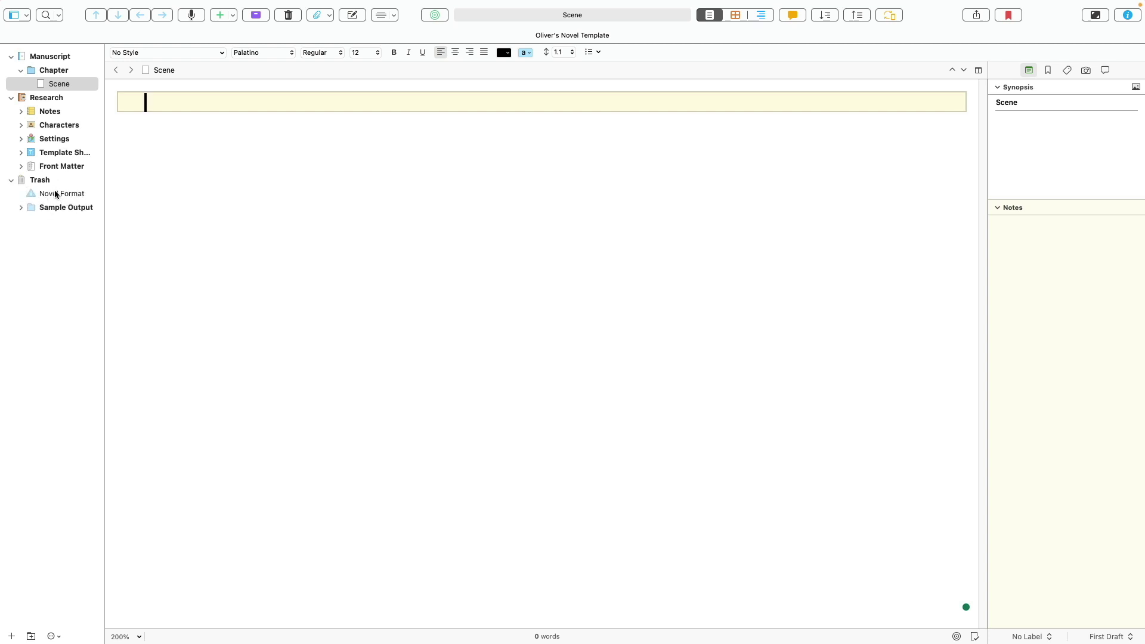
pyautogui.click(45, 179)
pyautogui.rightClick(46, 179)
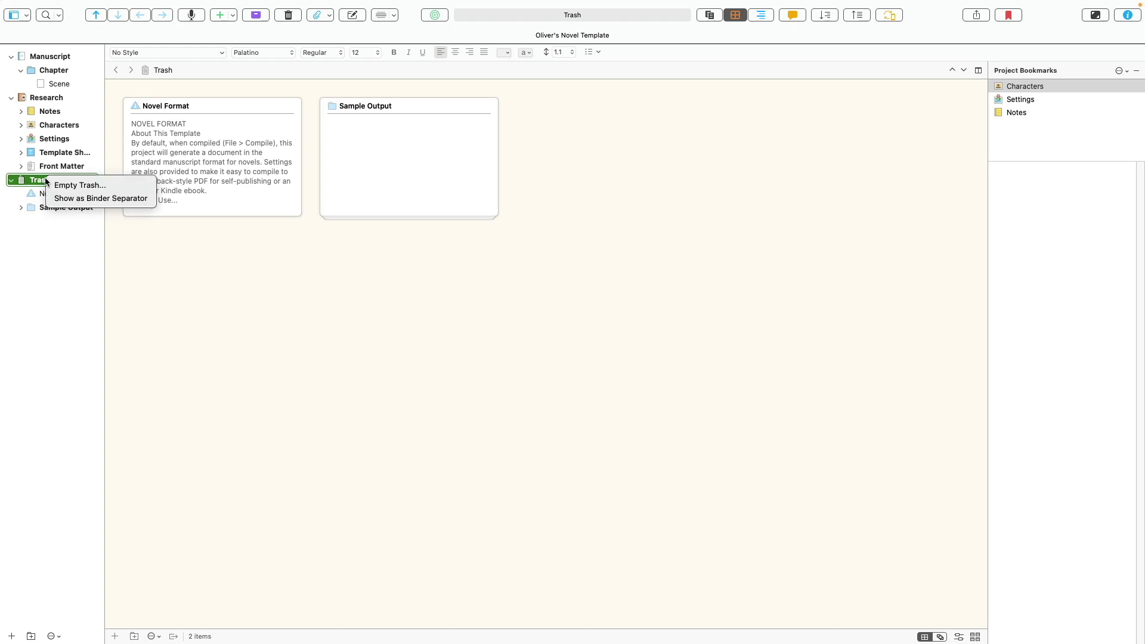
pyautogui.click(81, 186)
pyautogui.click(678, 372)
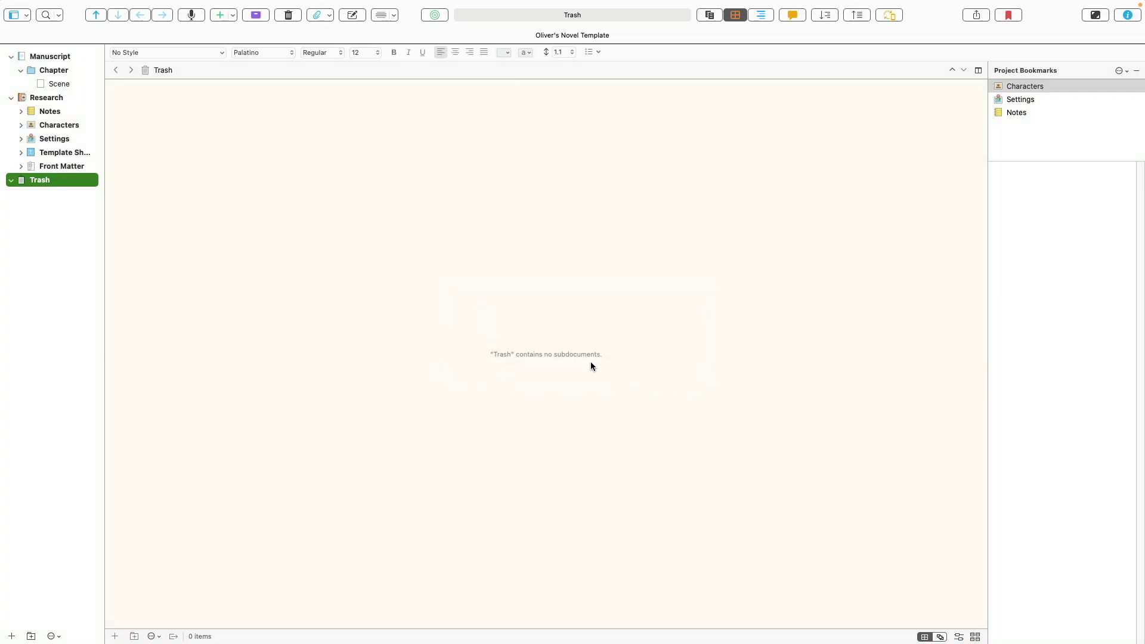
pyautogui.click(442, 281)
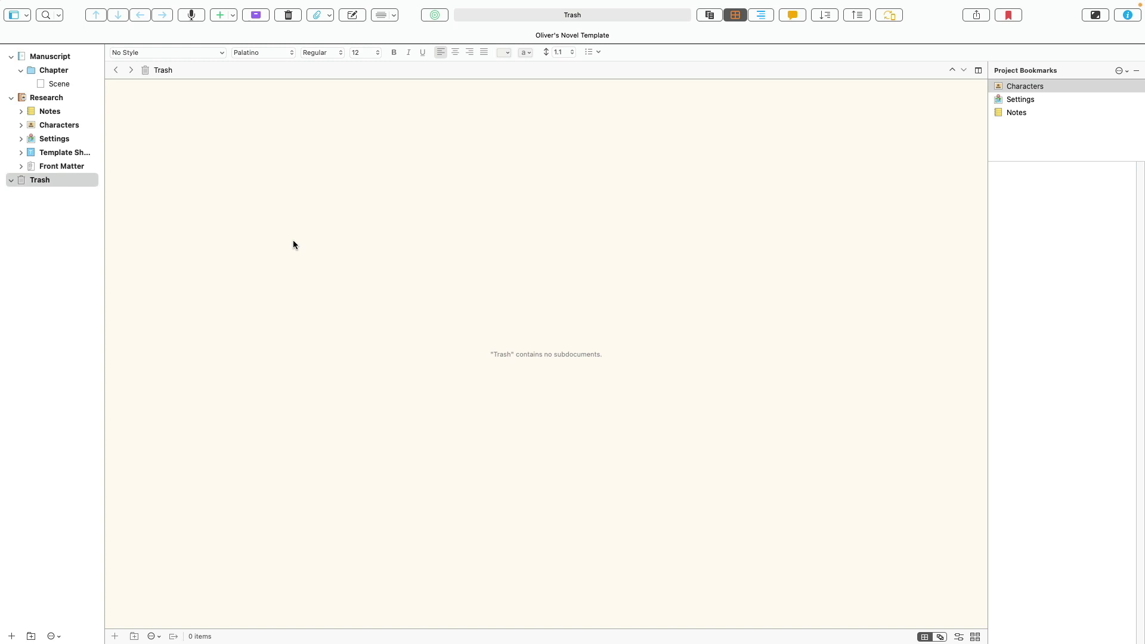
# Collapse Trash and Research and open the empty Scene document.
pyautogui.click(10, 180)
pyautogui.click(12, 97)
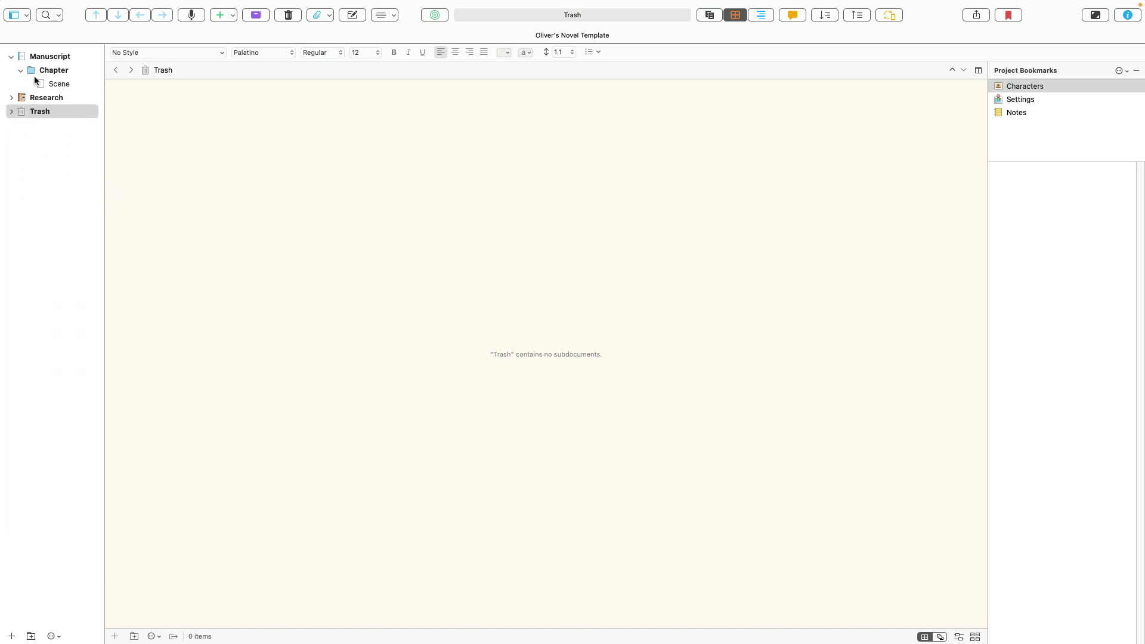
pyautogui.click(37, 83)
pyautogui.click(404, 186)
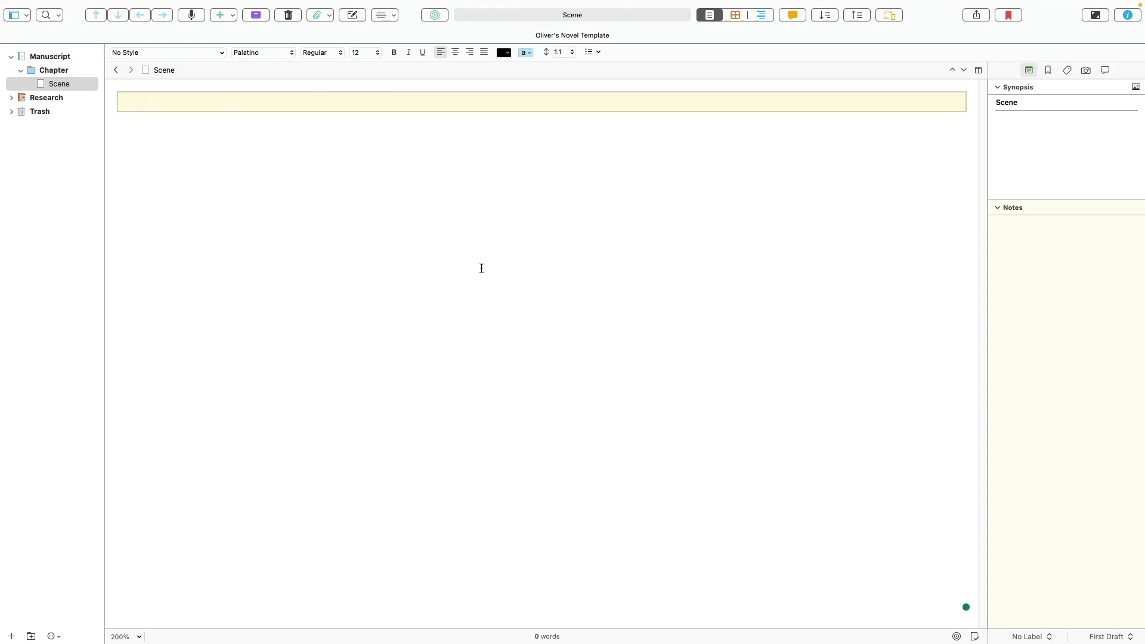
# Resave as the Fiction template 'Oliver's Novel Template', replacing the earlier version.
pyautogui.moveTo(245, 8)
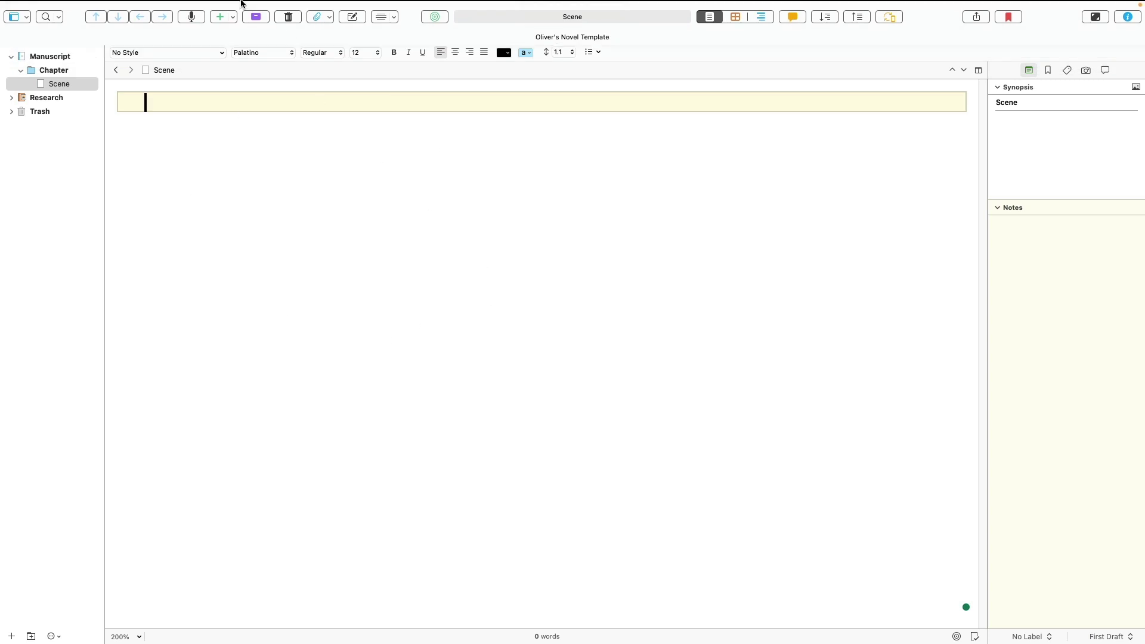
pyautogui.click(96, 9)
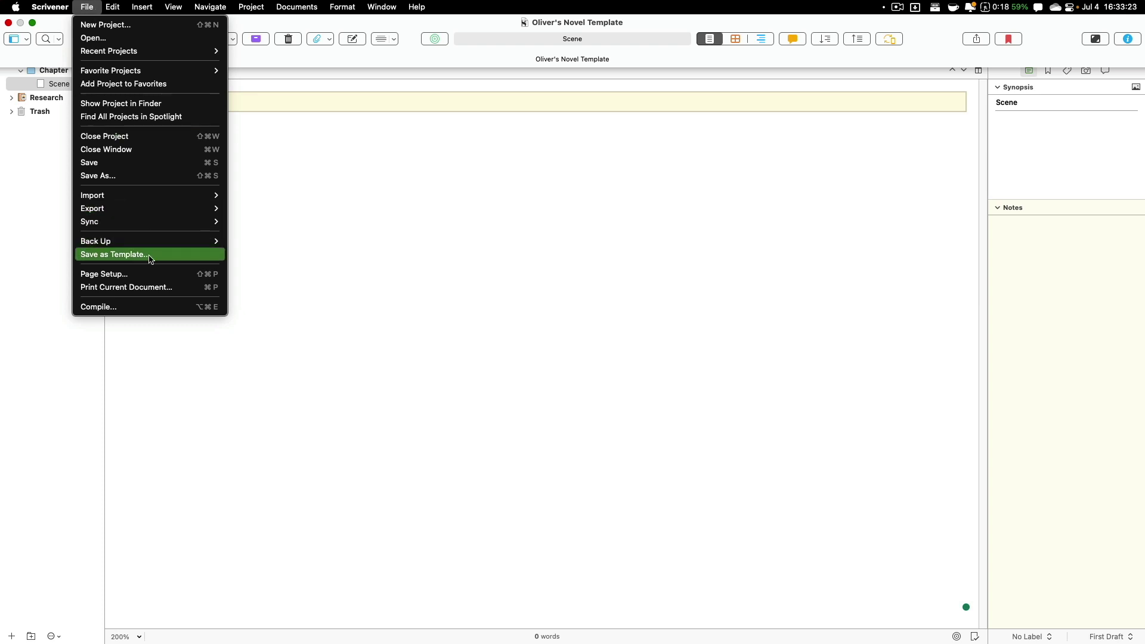
pyautogui.click(149, 255)
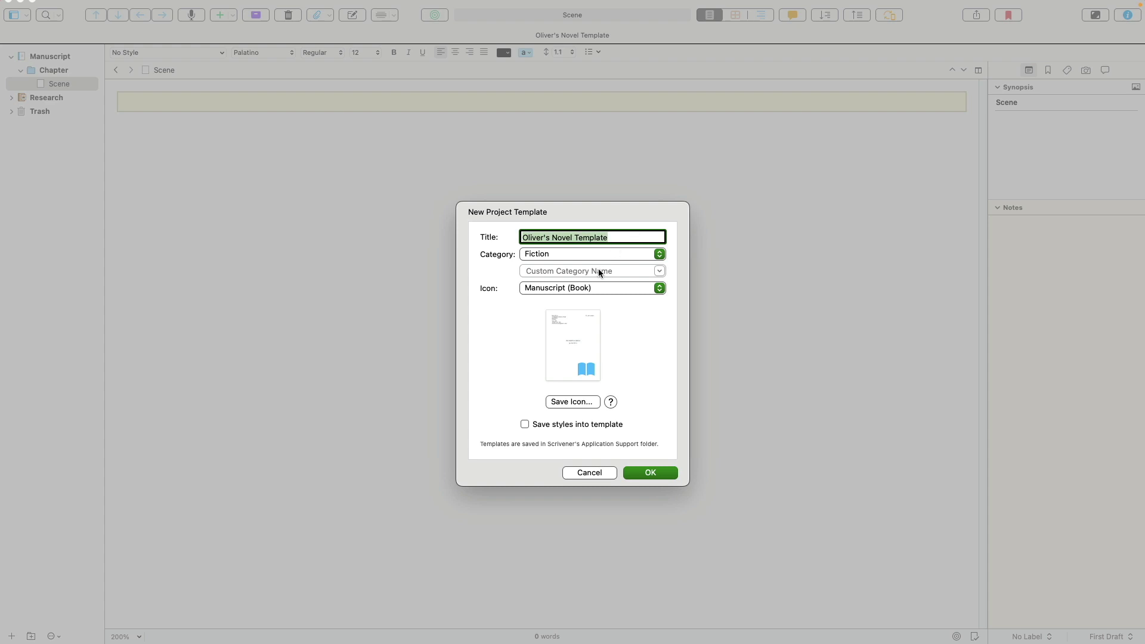
pyautogui.click(661, 474)
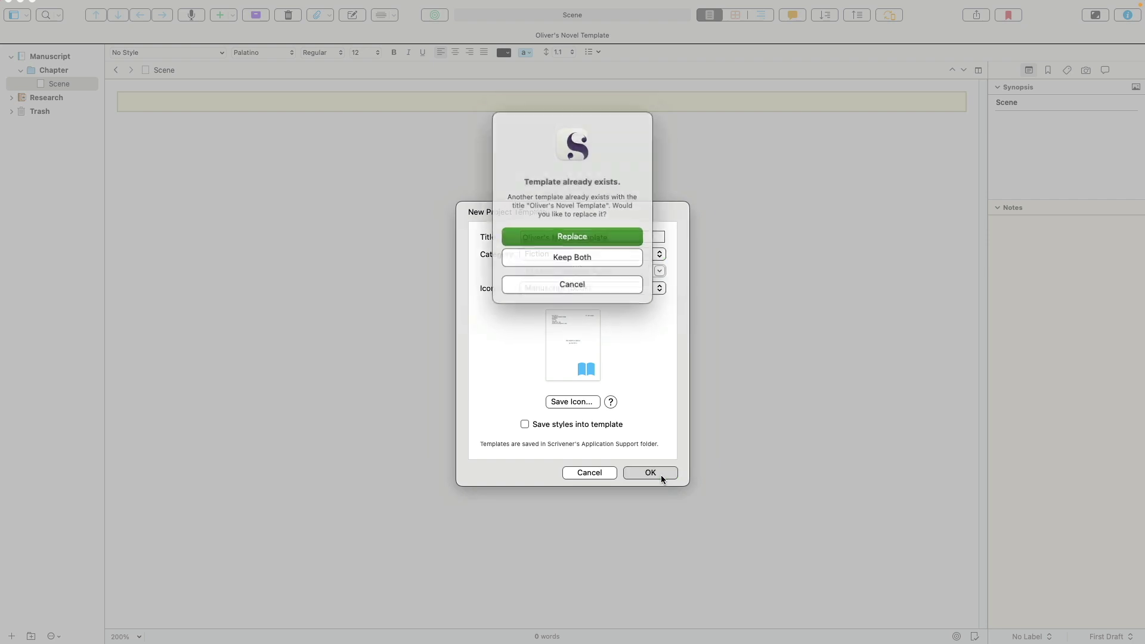
pyautogui.click(566, 236)
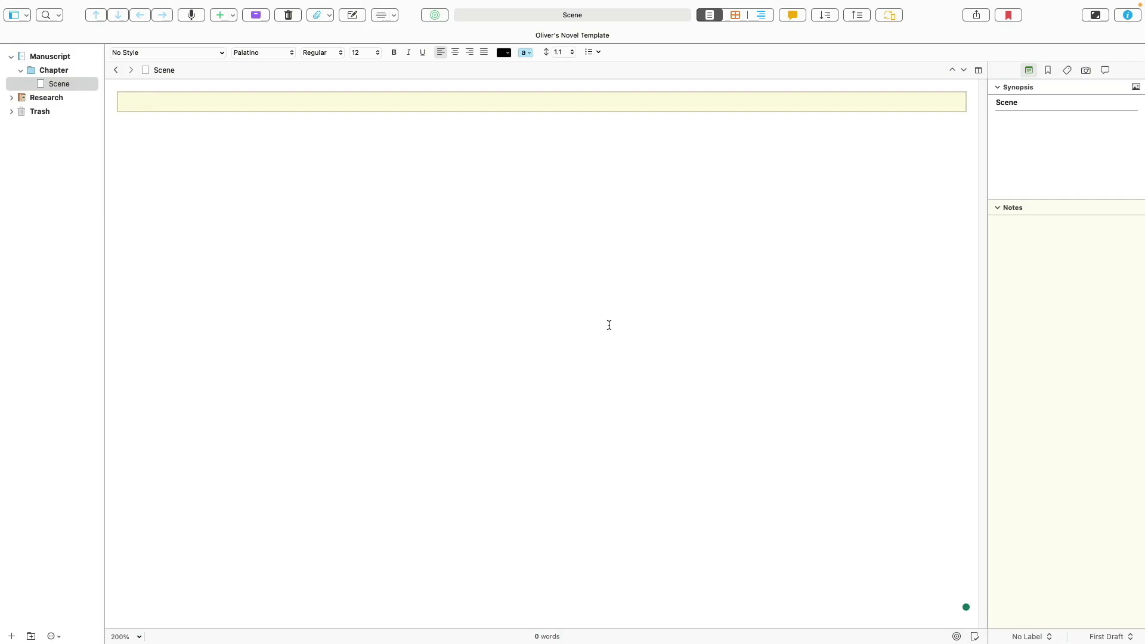
pyautogui.moveTo(84, 5)
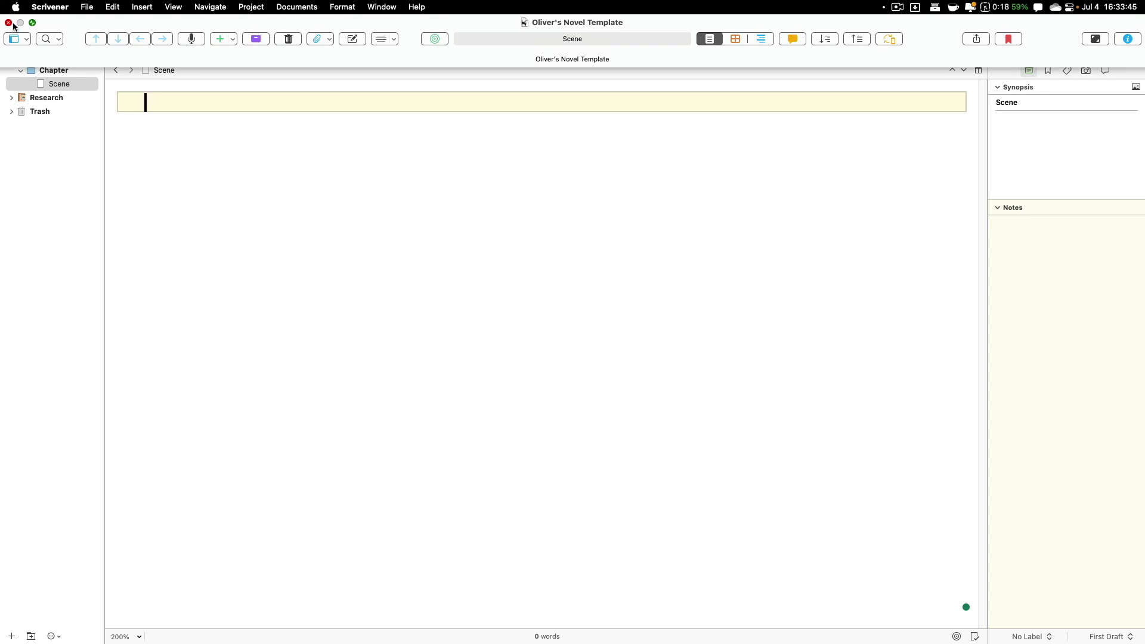
# Create the project 'Oliver's New Novel' from Oliver's Novel Template and show it full screen.
pyautogui.hotkey('ctrl', 'Left')
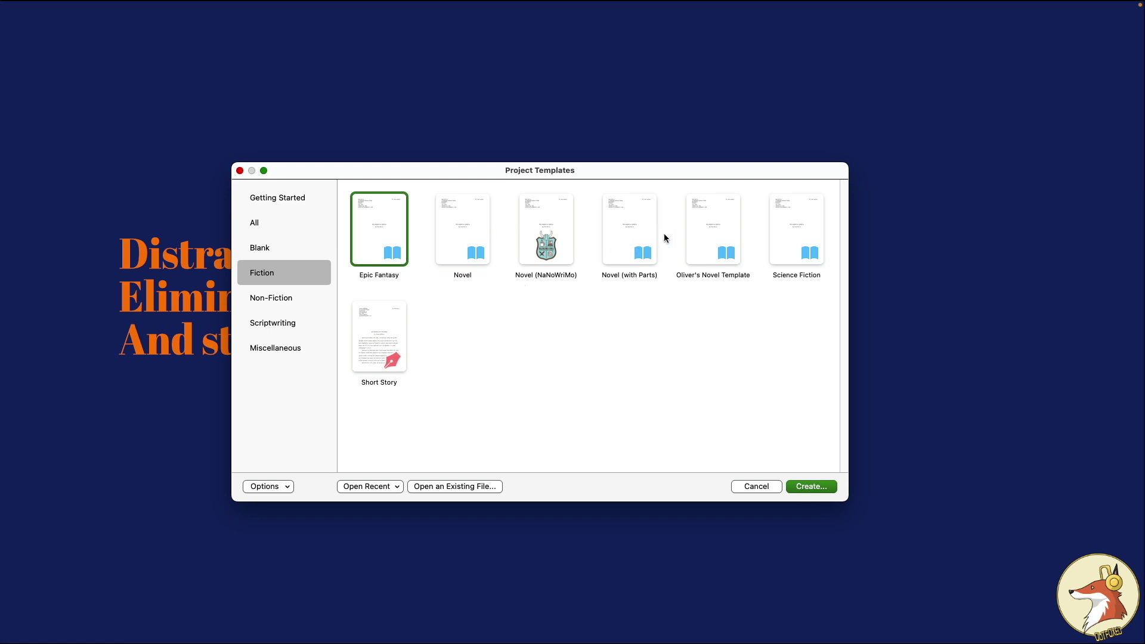
pyautogui.click(696, 241)
pyautogui.click(813, 486)
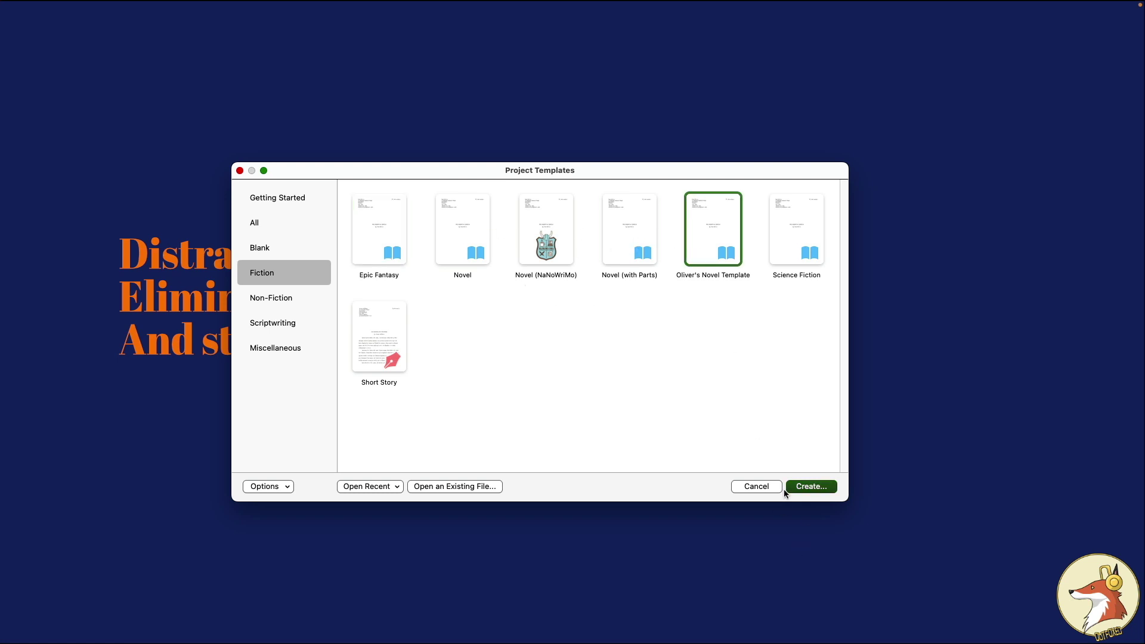
pyautogui.write("Oliver's")
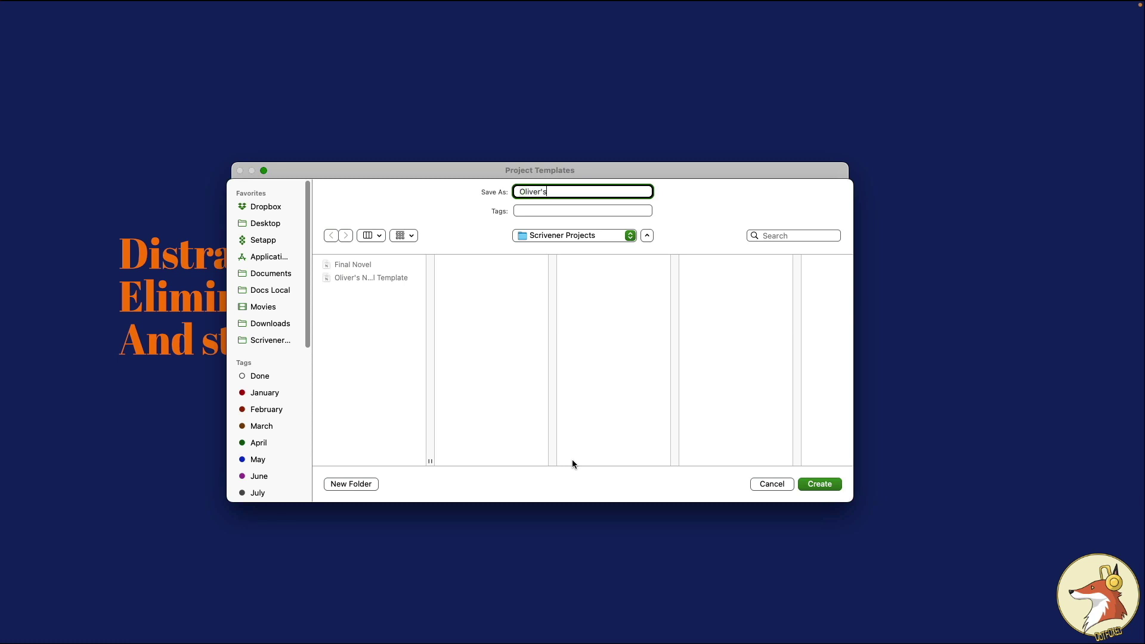
pyautogui.write('New Novel')
pyautogui.press('Return')
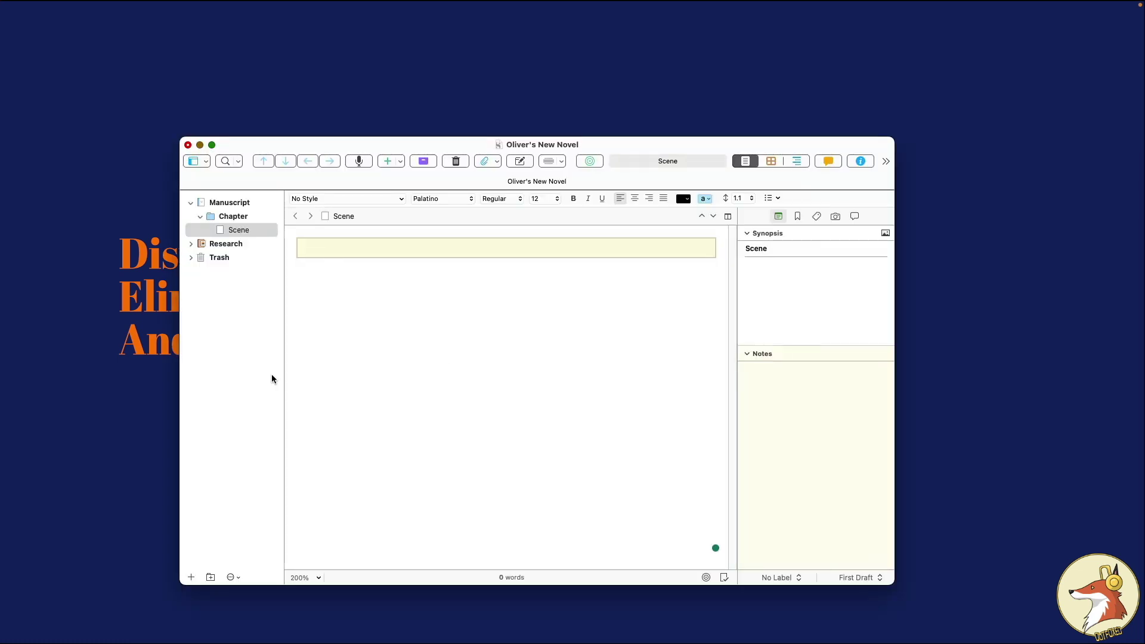
pyautogui.click(211, 145)
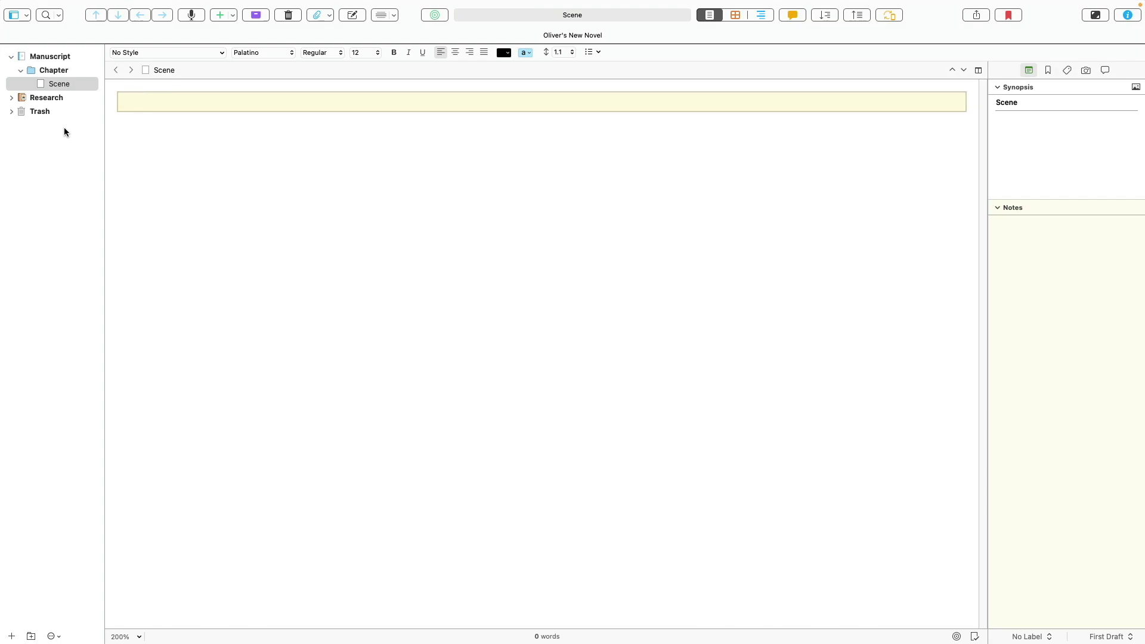
pyautogui.click(37, 112)
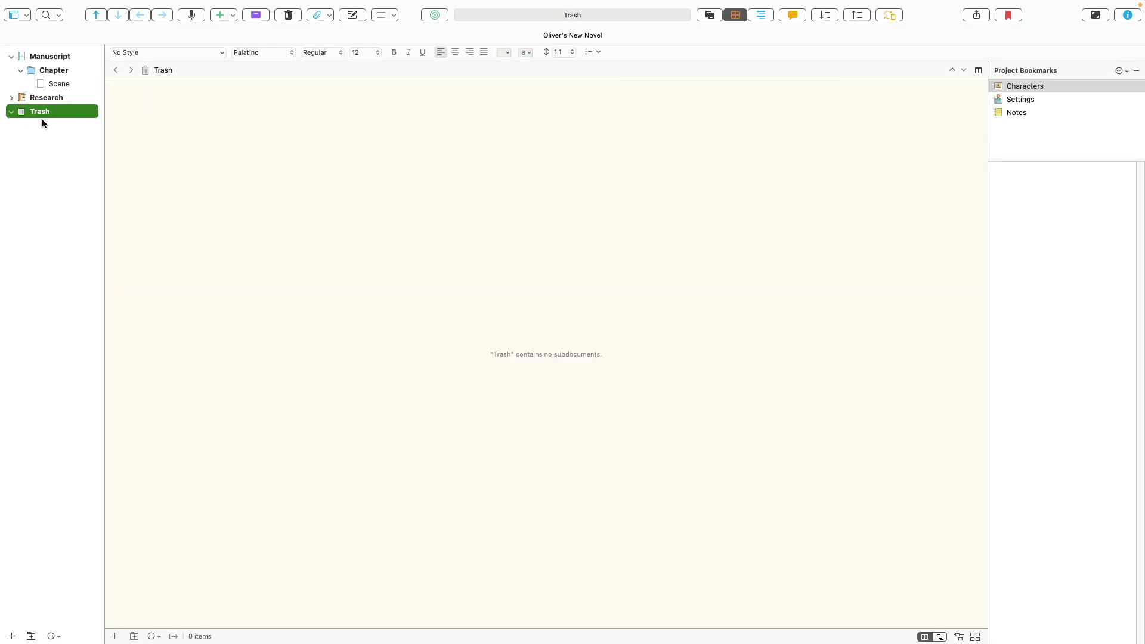
pyautogui.click(57, 84)
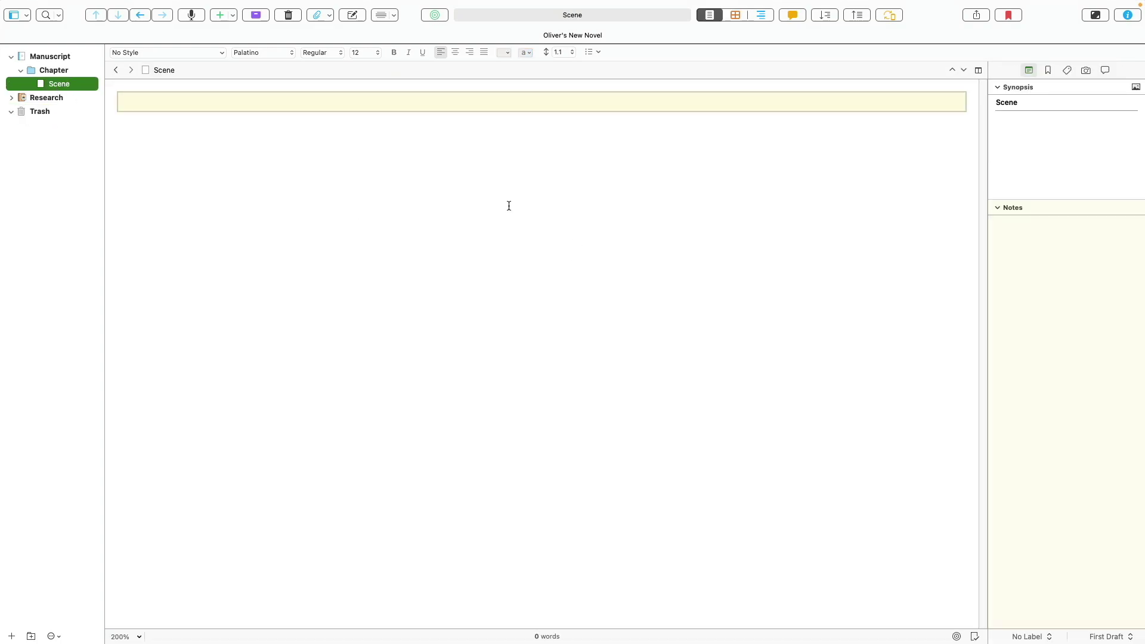
pyautogui.click(430, 233)
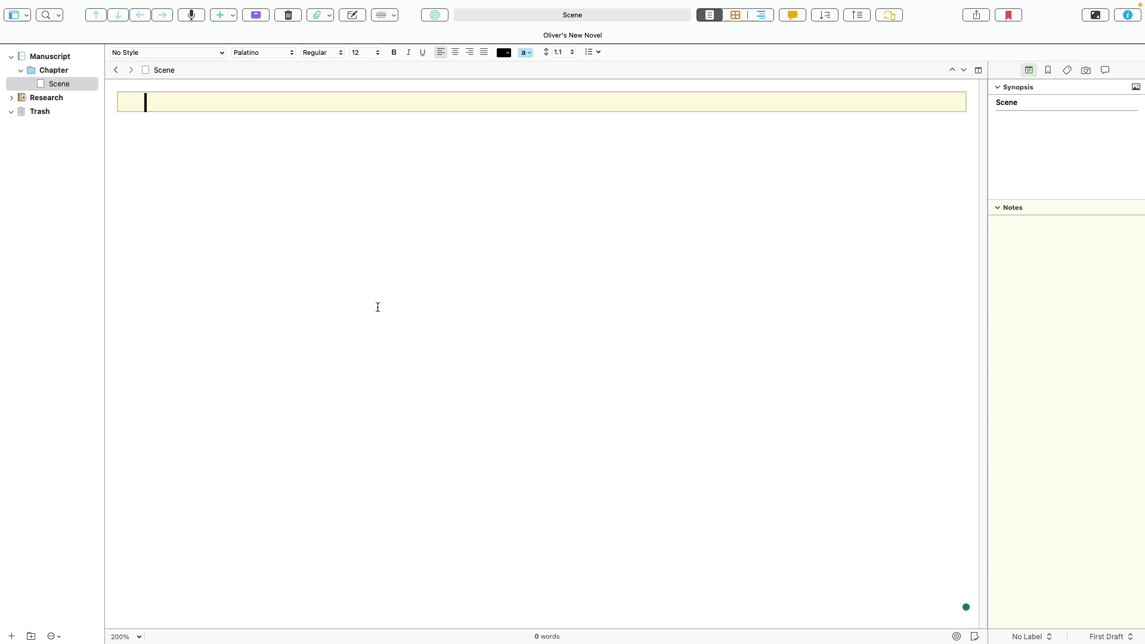